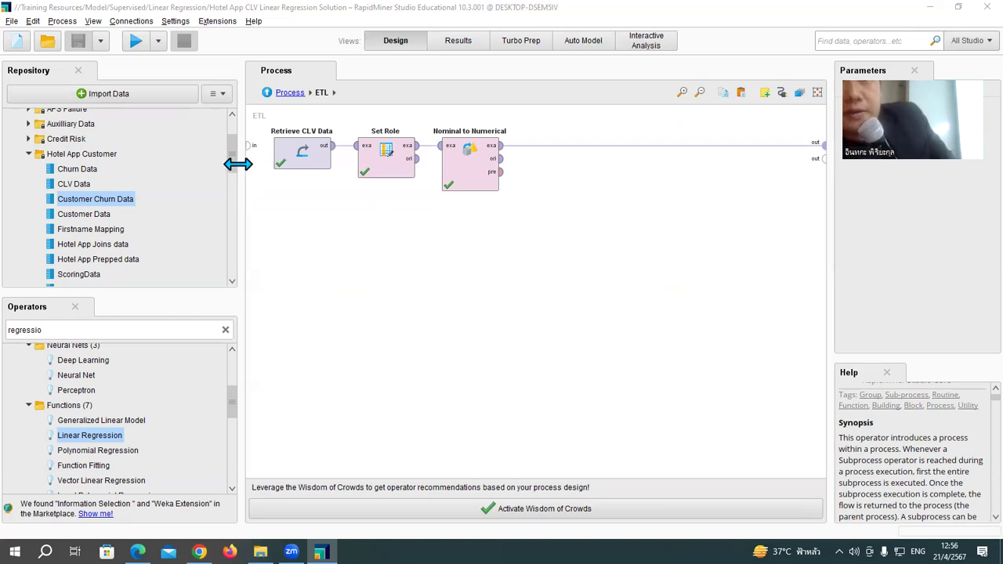
# Open CLV Data from the Hotel App Customer folder and close all other results
pyautogui.scroll(3, 233, 172)
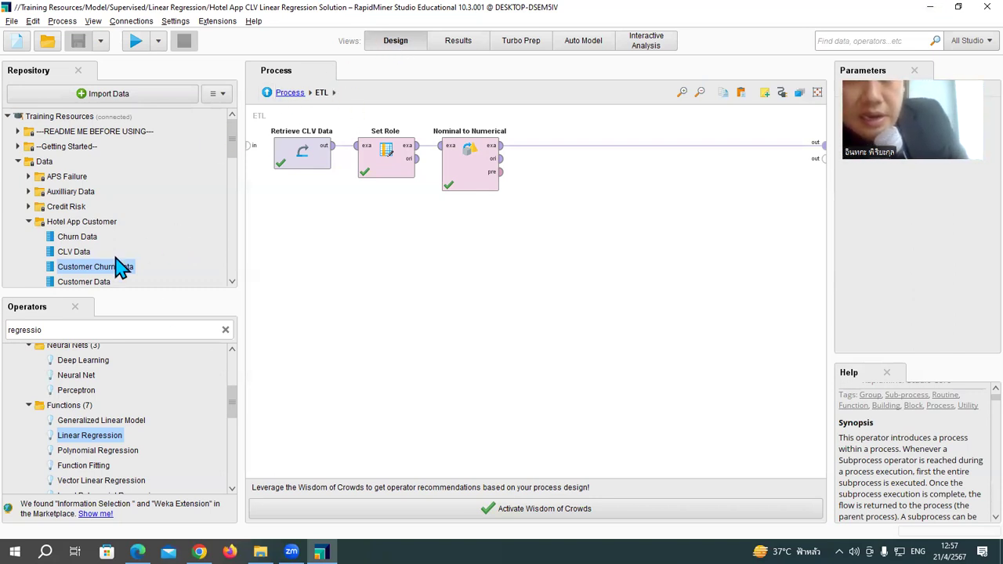
pyautogui.moveTo(233, 143)
pyautogui.mouseDown()
pyautogui.moveTo(239, 163)
pyautogui.moveTo(238, 143)
pyautogui.mouseUp()
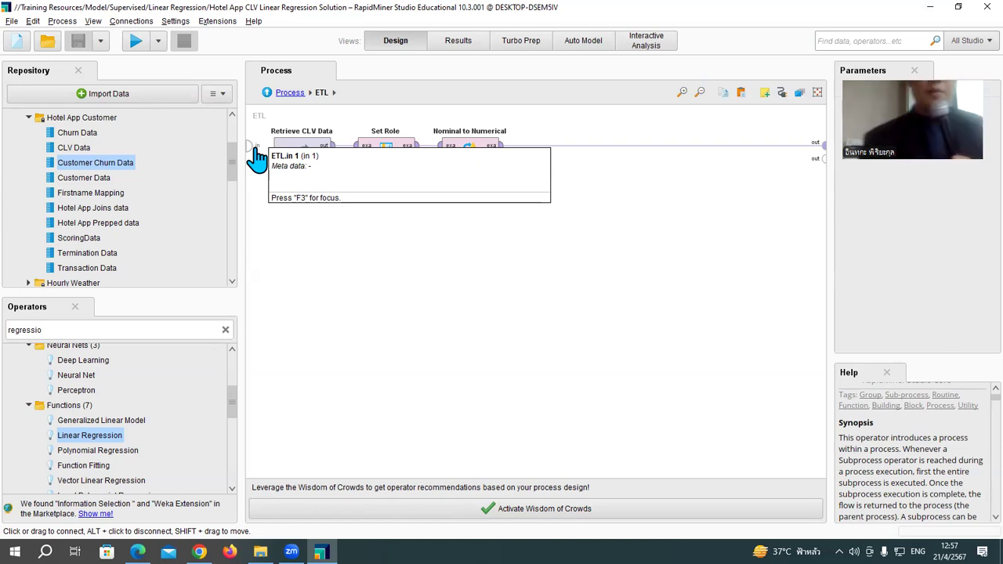
pyautogui.click(86, 148)
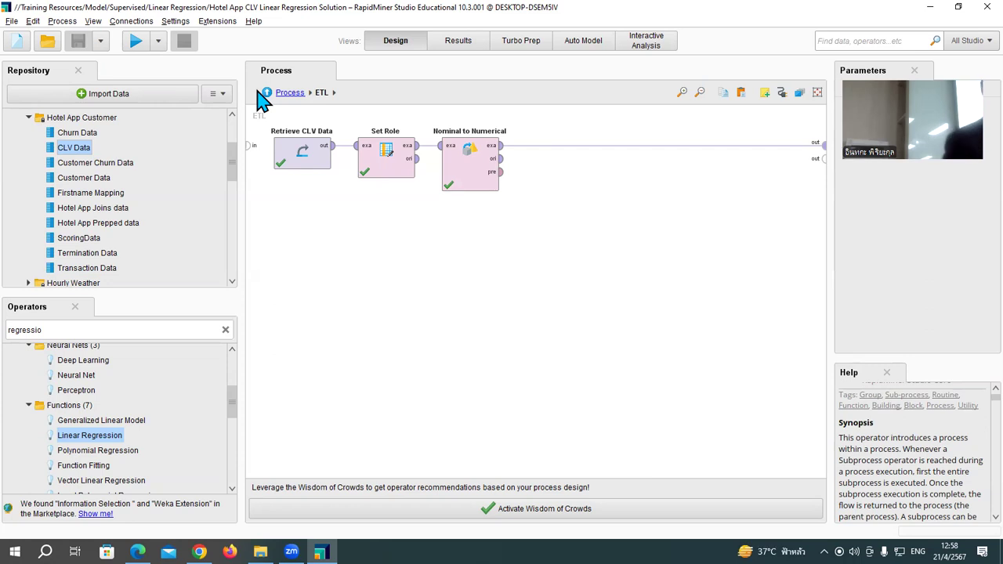
pyautogui.doubleClick(81, 153)
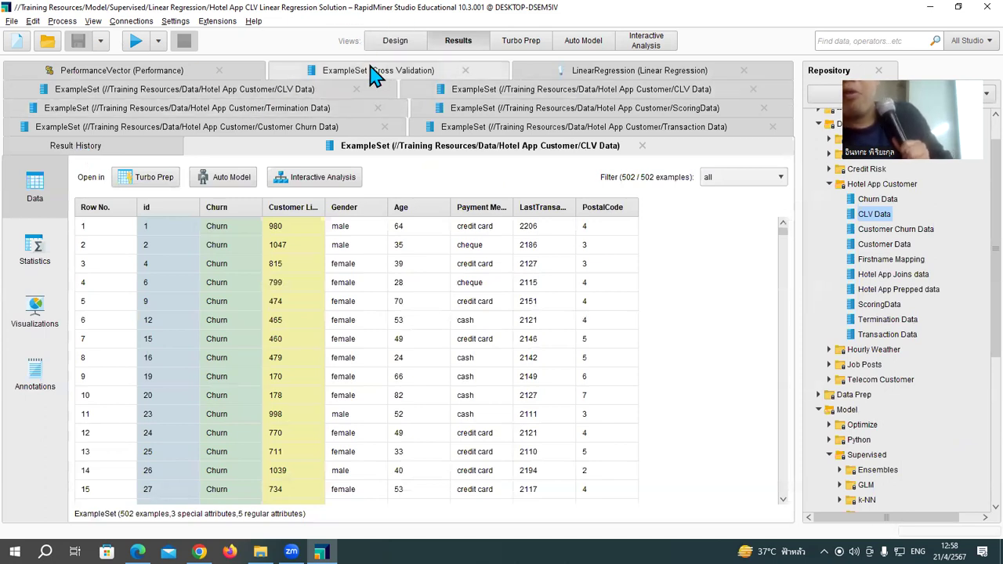
pyautogui.rightClick(241, 144)
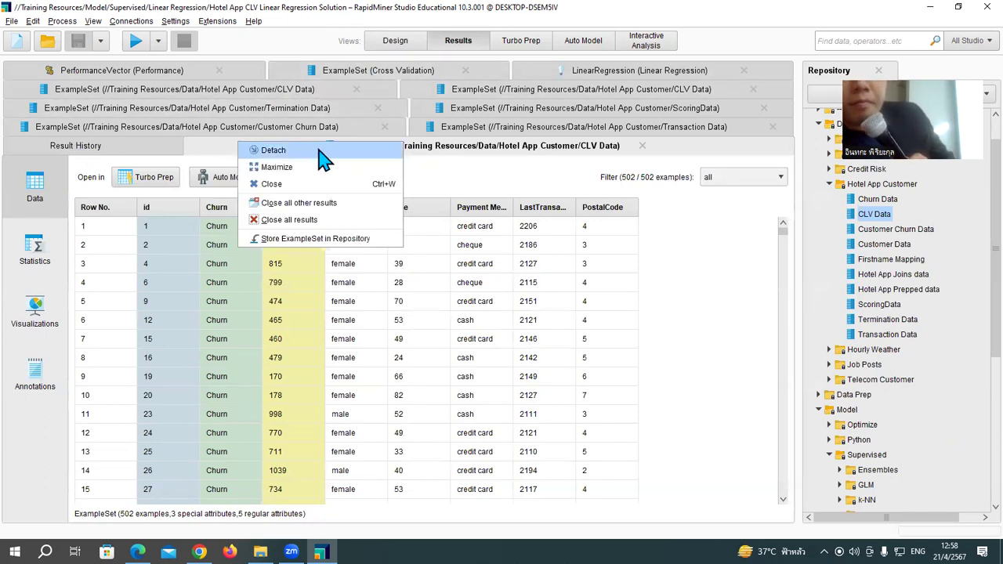
pyautogui.click(335, 206)
# Check the ETL process design and the Hotel App Customer repository entries, and review the CLV Data example set again
pyautogui.click(410, 45)
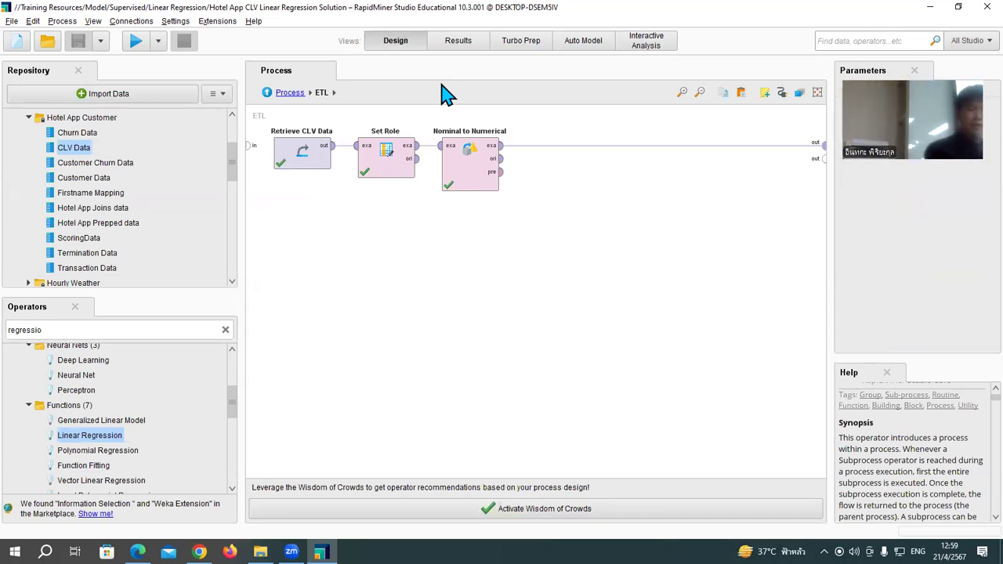
pyautogui.scroll(3, 90, 171)
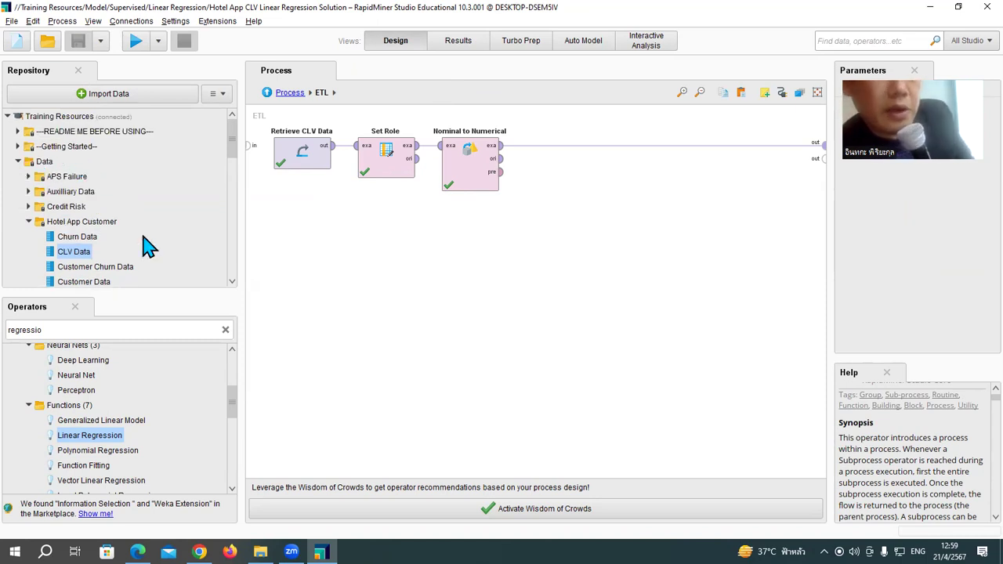
pyautogui.moveTo(233, 152); pyautogui.dragTo(235, 168)
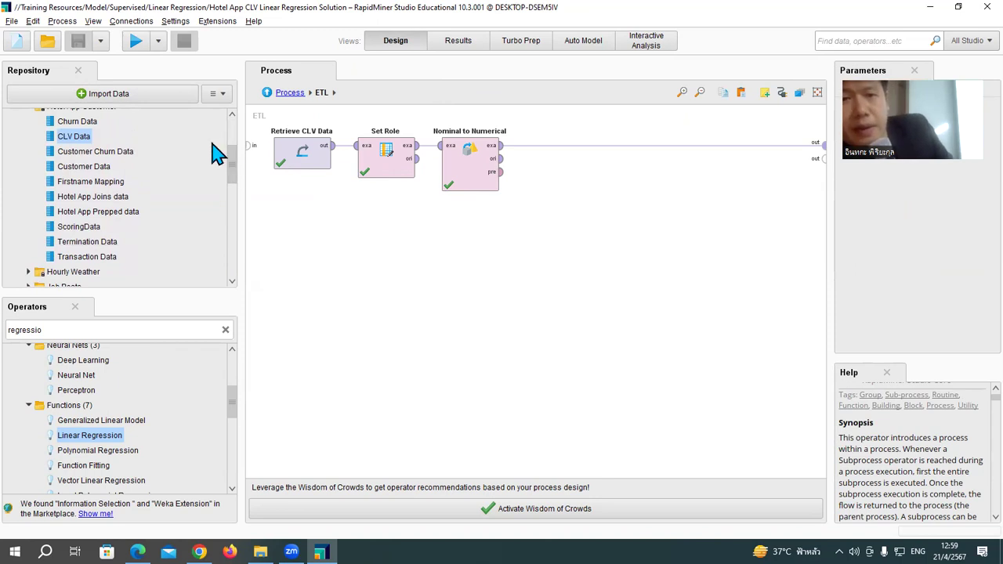
pyautogui.click(458, 41)
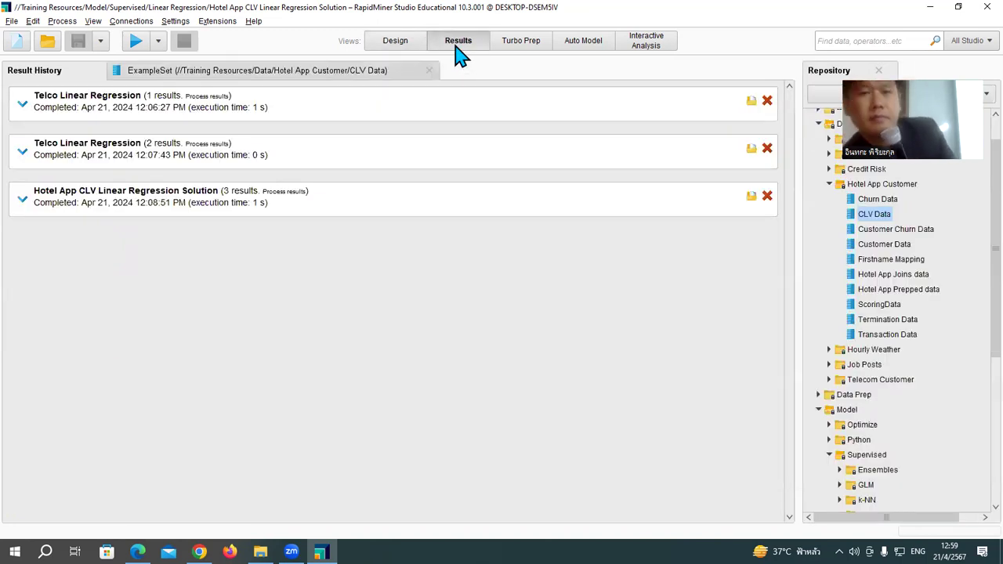
pyautogui.click(291, 69)
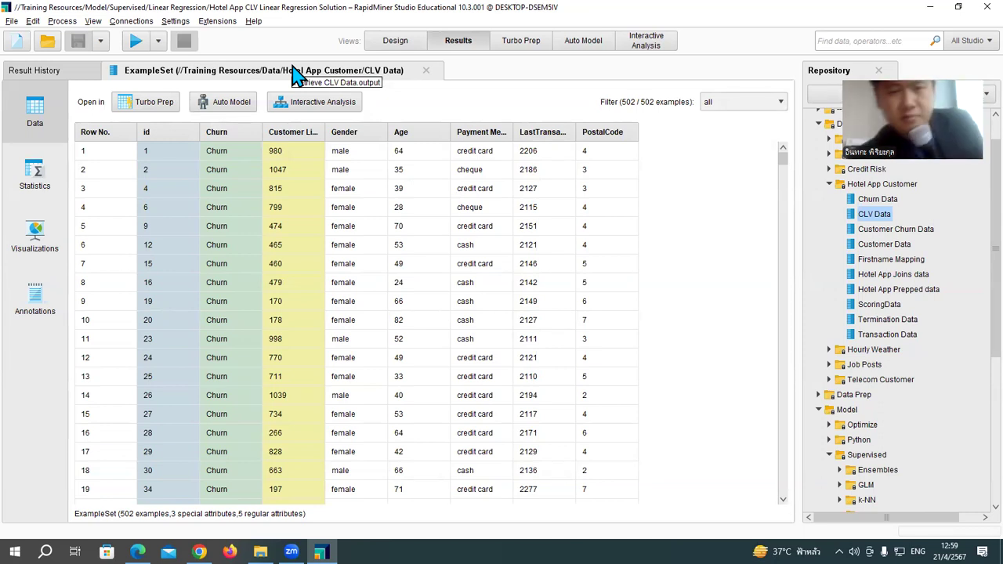
pyautogui.moveTo(782, 166); pyautogui.dragTo(783, 243)
pyautogui.moveTo(795, 135); pyautogui.dragTo(788, 49)
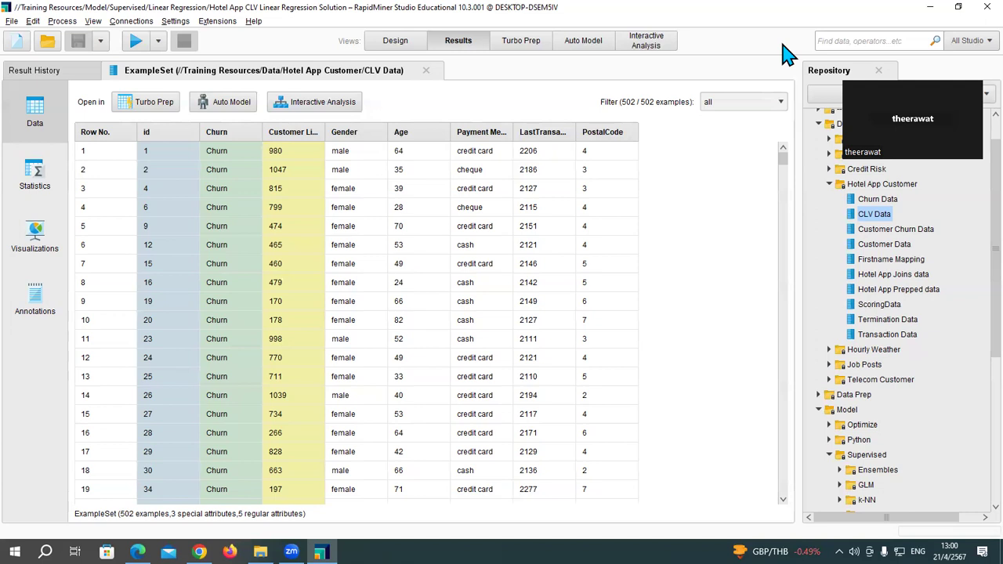
# Open Transaction Data from the Hotel App Customer folder and switch back to the CLV Data example set
pyautogui.click(392, 43)
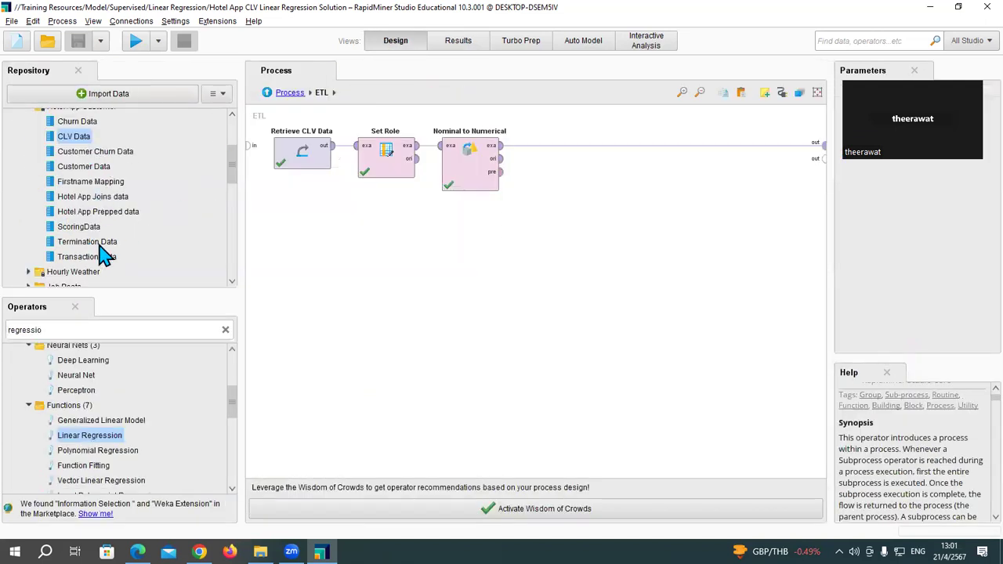
pyautogui.doubleClick(104, 257)
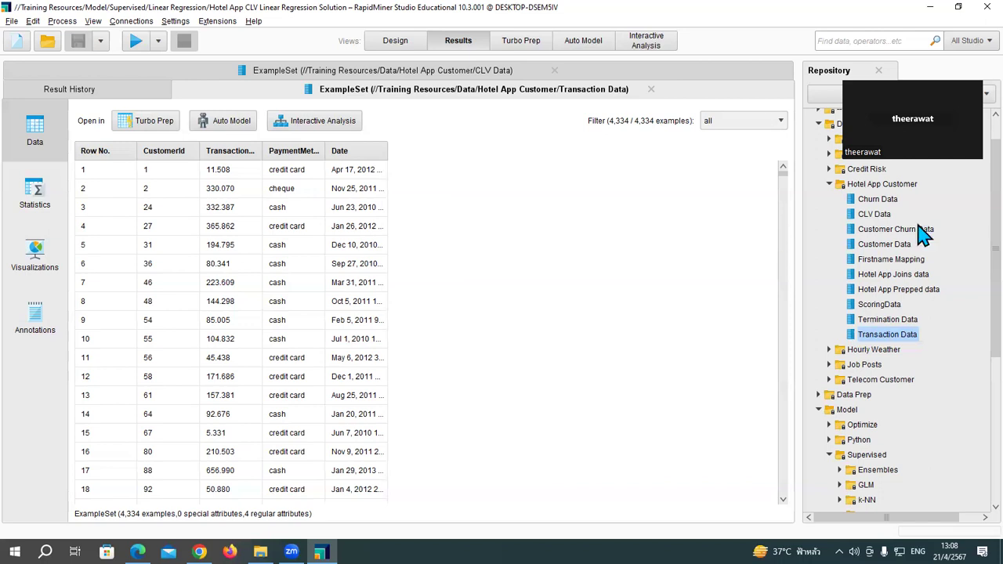
pyautogui.click(276, 72)
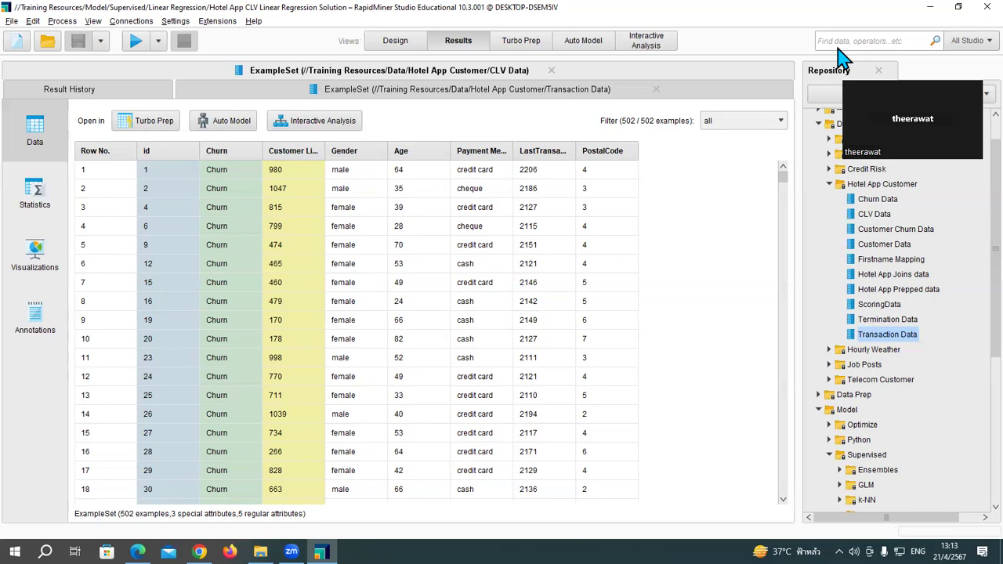
# Open ScoringData from the Hotel App Customer folder and view its rows in the results
pyautogui.click(395, 41)
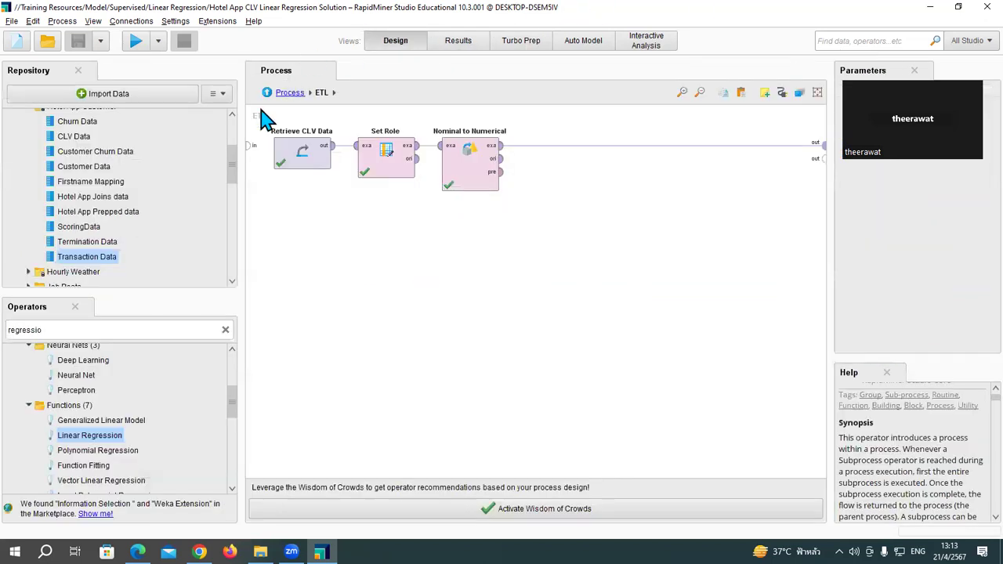
pyautogui.click(99, 244)
pyautogui.doubleClick(82, 226)
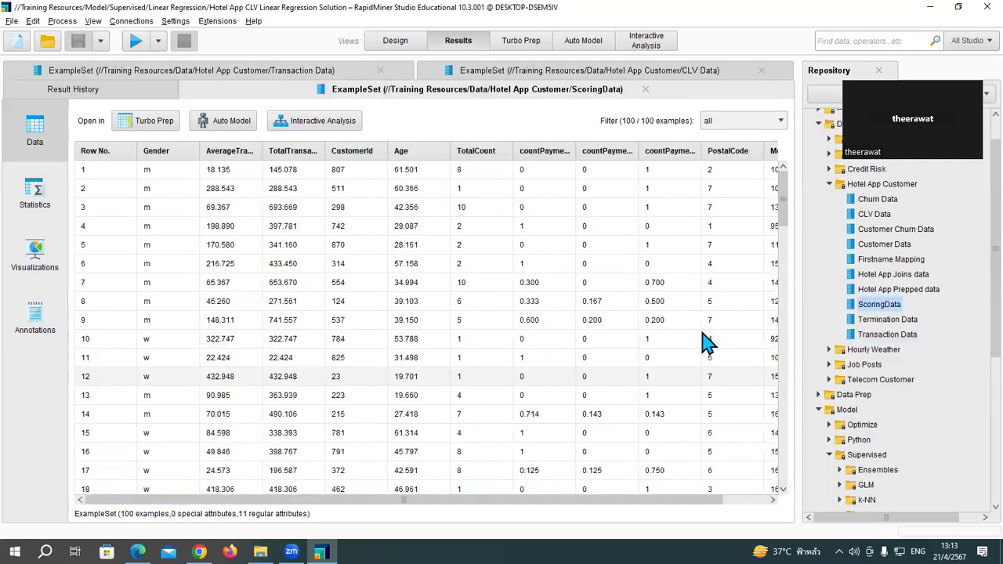
pyautogui.click(394, 43)
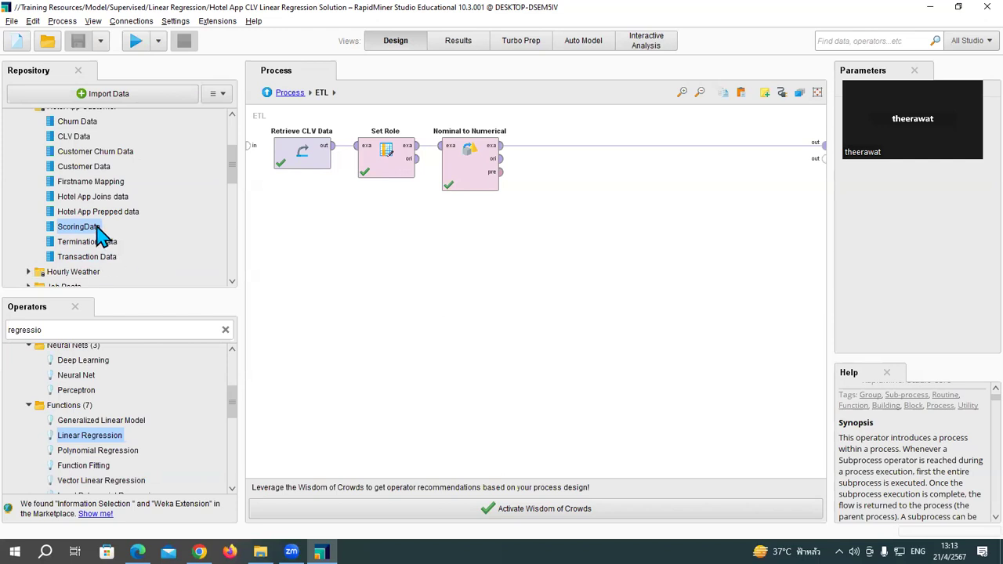
pyautogui.click(460, 41)
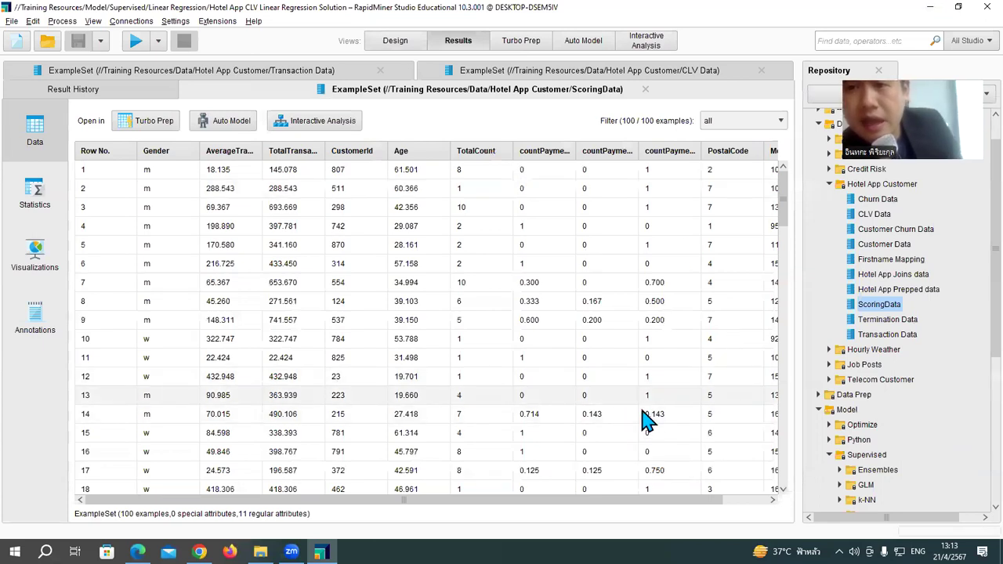
# Widen the three payment method count columns and the average transaction, total transaction and CustomerId columns of ScoringData
pyautogui.moveTo(576, 150); pyautogui.dragTo(600, 150)
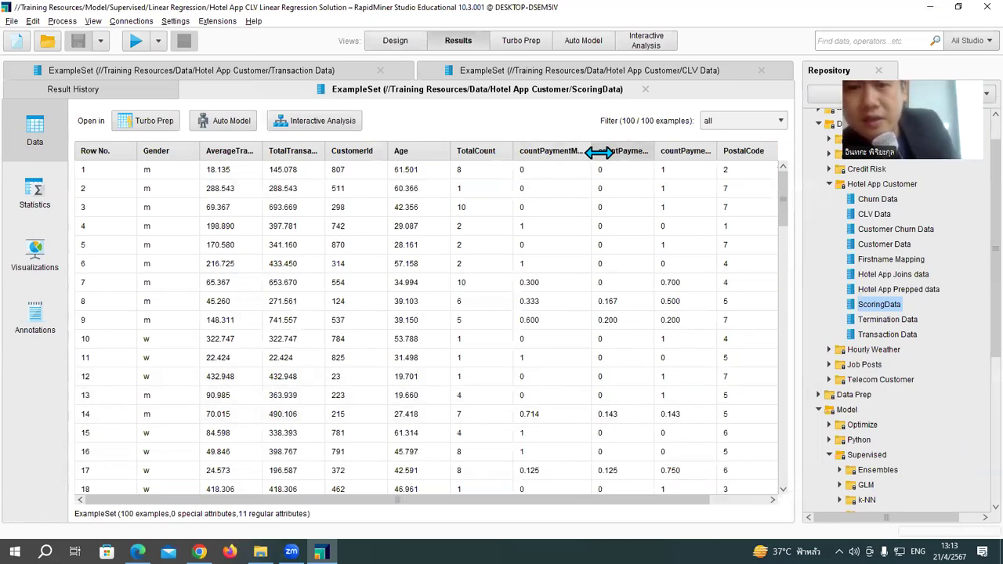
pyautogui.moveTo(663, 150); pyautogui.dragTo(678, 151)
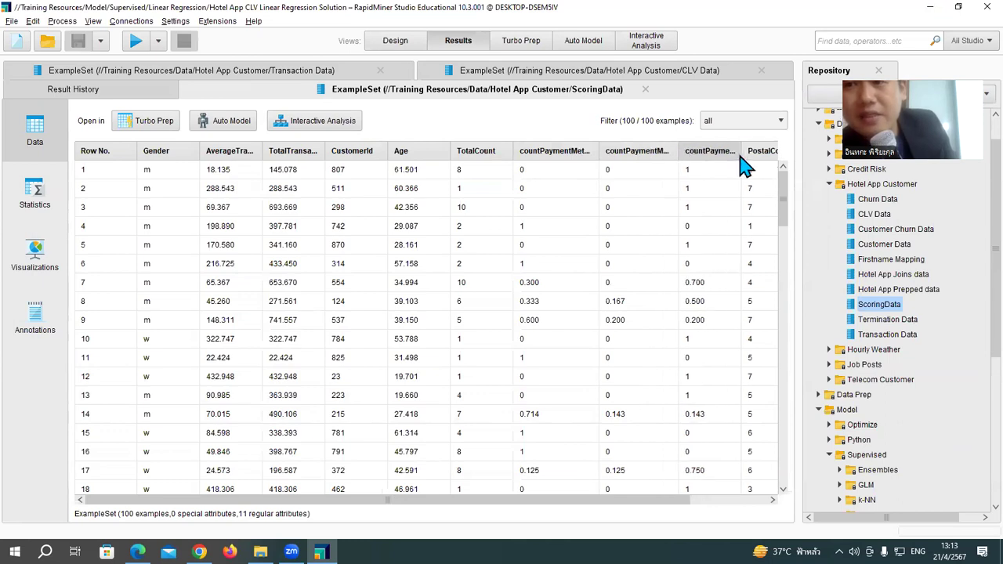
pyautogui.moveTo(741, 149); pyautogui.dragTo(758, 149)
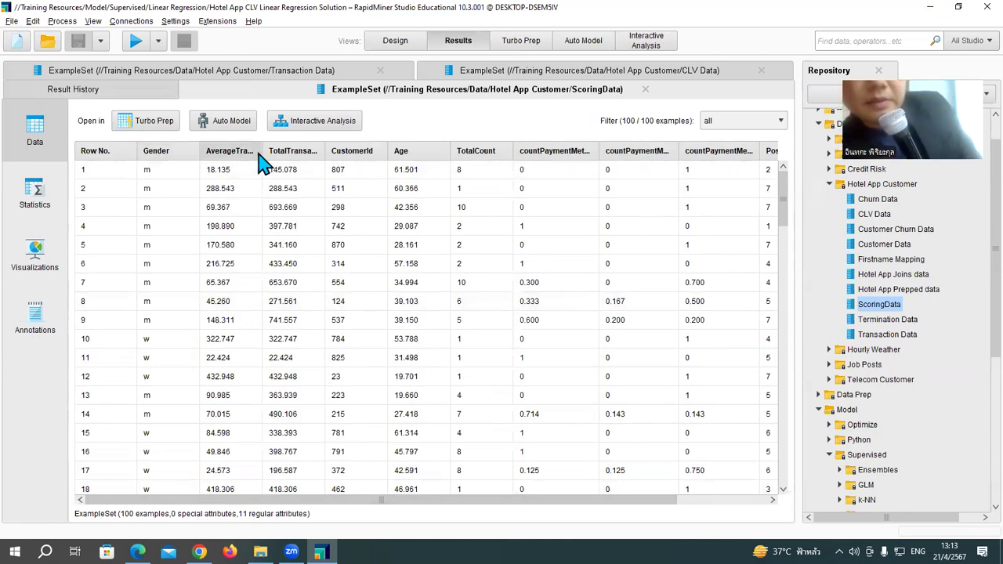
pyautogui.moveTo(262, 151); pyautogui.dragTo(276, 150)
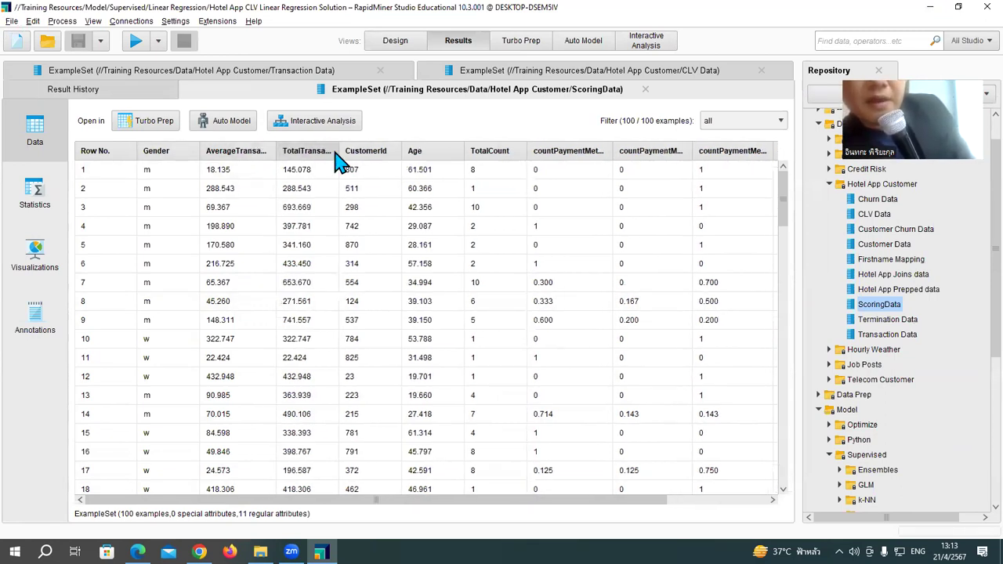
pyautogui.moveTo(338, 150); pyautogui.dragTo(365, 152)
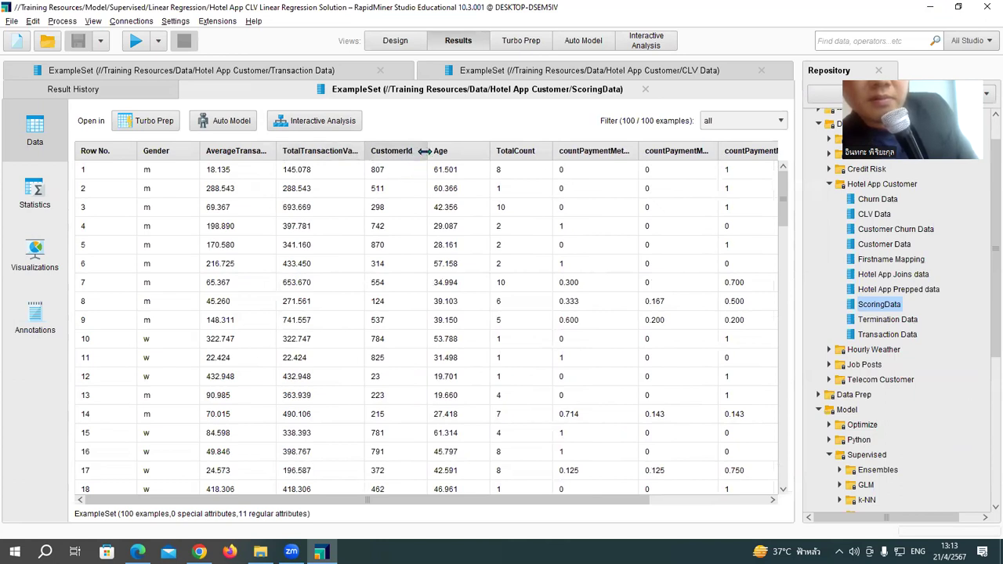
pyautogui.moveTo(427, 151); pyautogui.dragTo(432, 150)
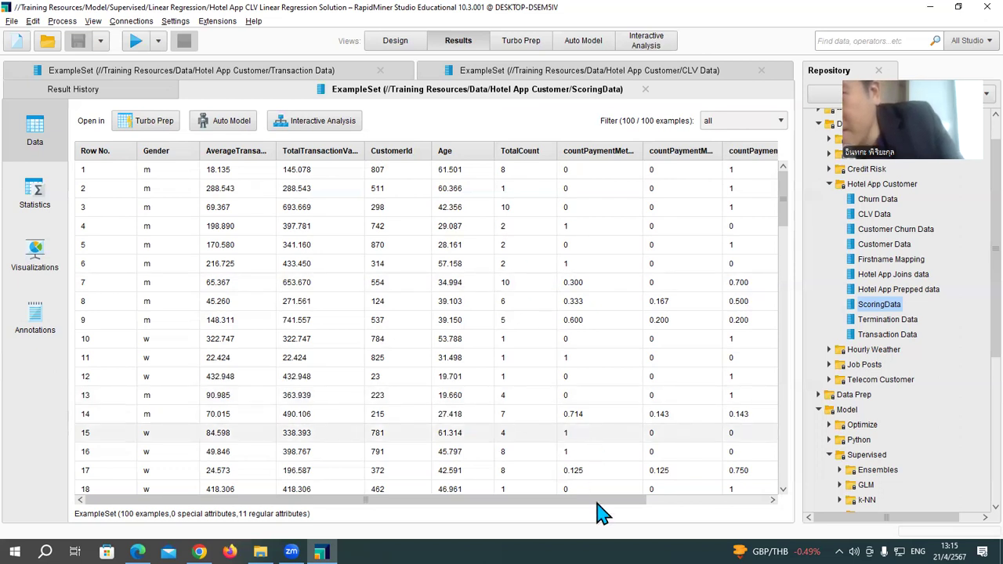
# Widen the countPaymentMethod_cash, countPaymentMethod_cheque and countPaymentMethod_creditcard columns of ScoringData enough to read their full names
pyautogui.moveTo(611, 501); pyautogui.dragTo(760, 496)
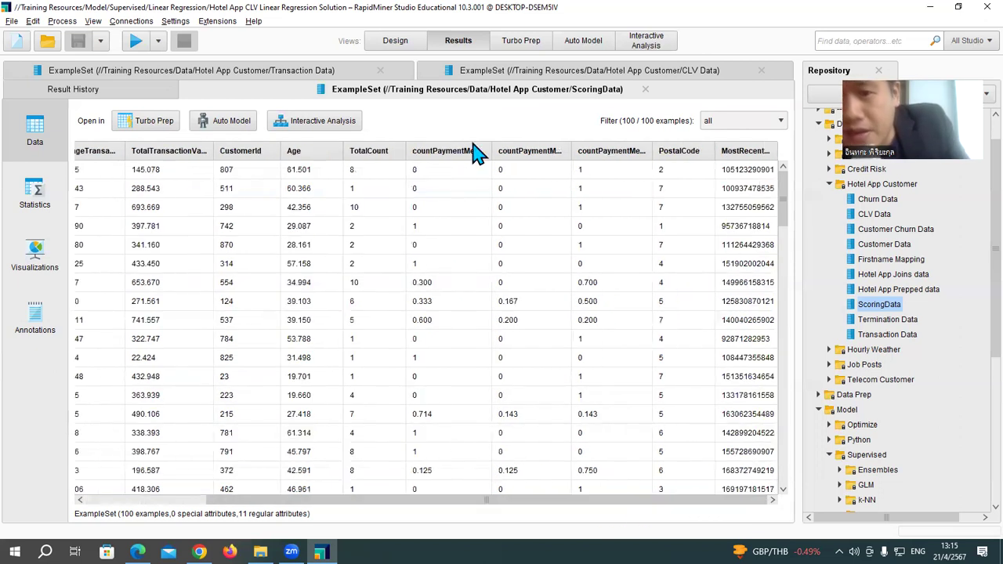
pyautogui.moveTo(487, 151); pyautogui.dragTo(536, 151)
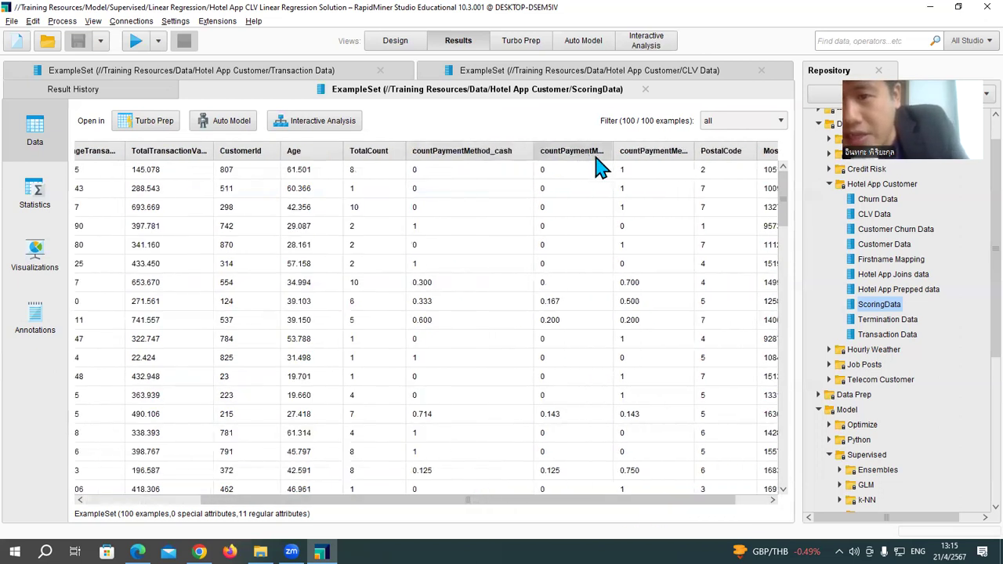
pyautogui.moveTo(608, 153); pyautogui.dragTo(641, 152)
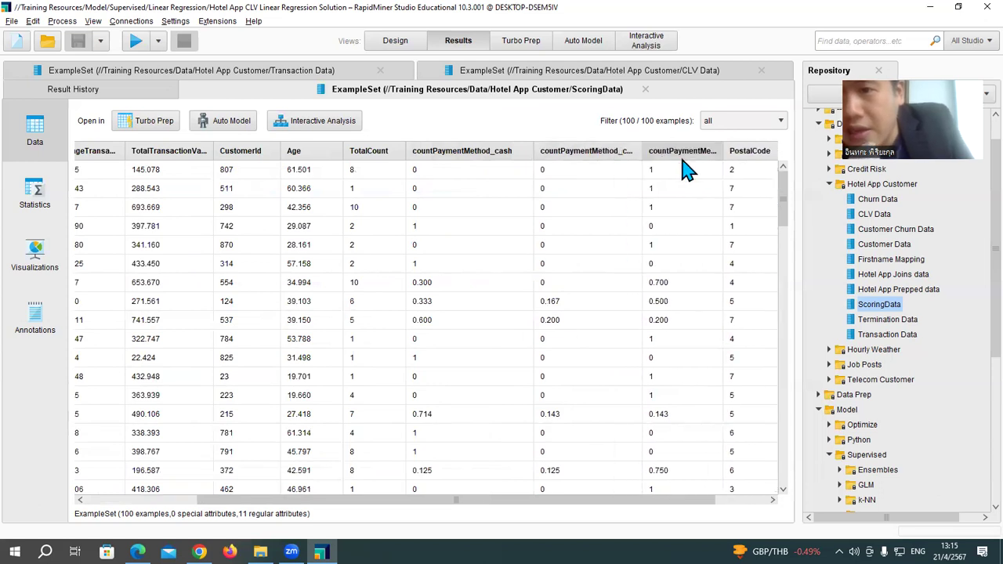
pyautogui.moveTo(477, 500); pyautogui.dragTo(587, 488)
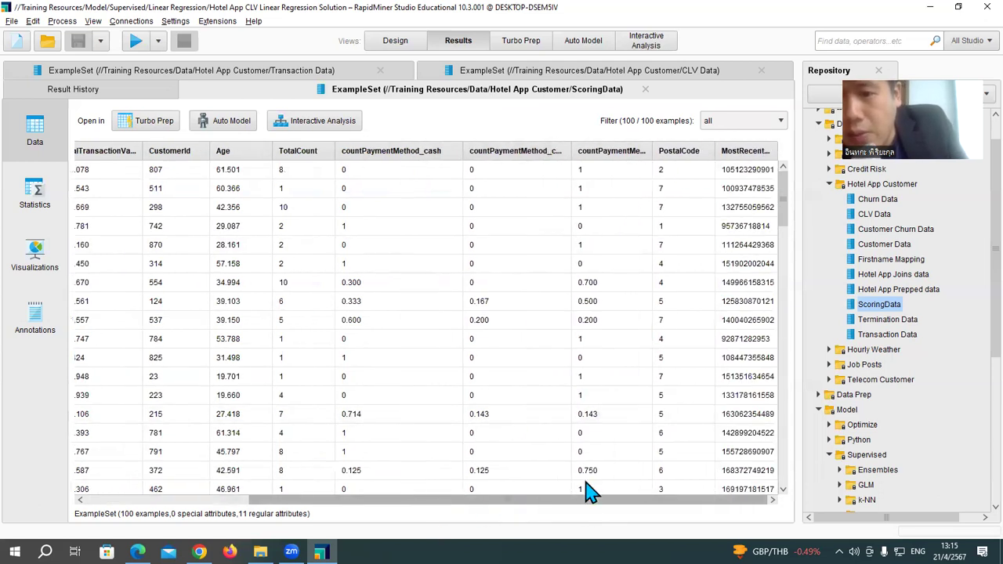
pyautogui.moveTo(572, 150); pyautogui.dragTo(599, 151)
pyautogui.moveTo(679, 151); pyautogui.dragTo(737, 150)
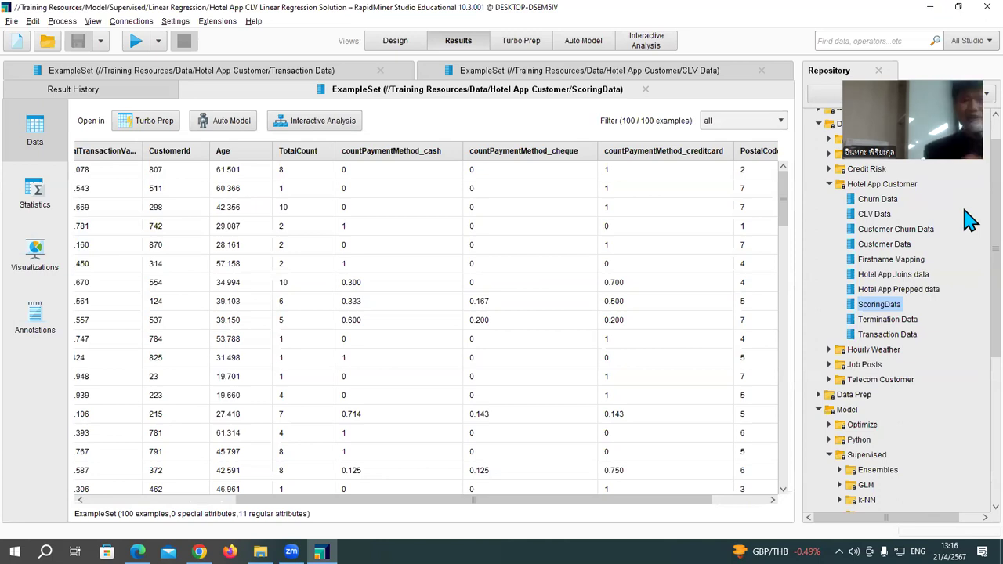
# Review the CLV Data example set and return to the ETL process design
pyautogui.click(517, 71)
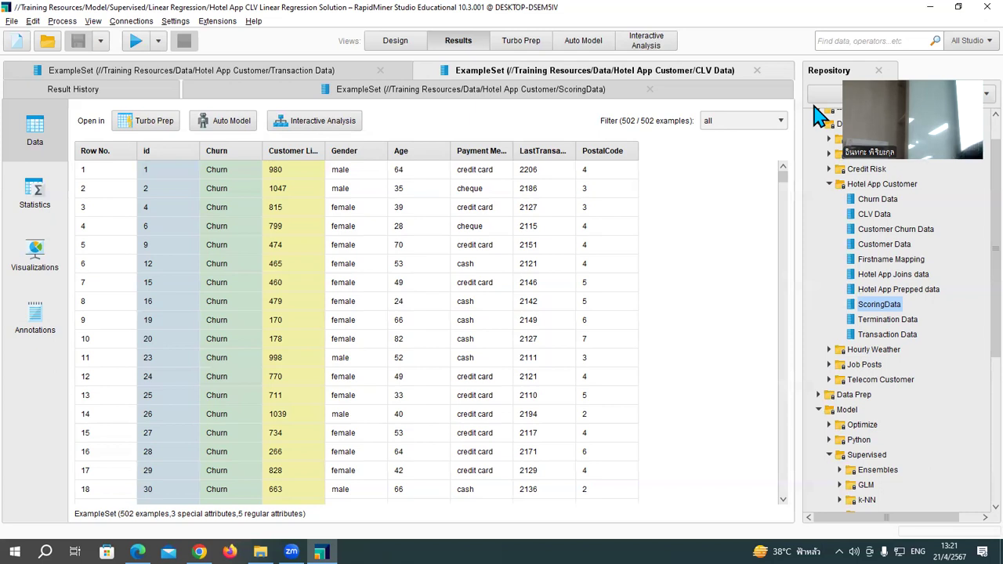
pyautogui.moveTo(783, 177); pyautogui.dragTo(781, 126)
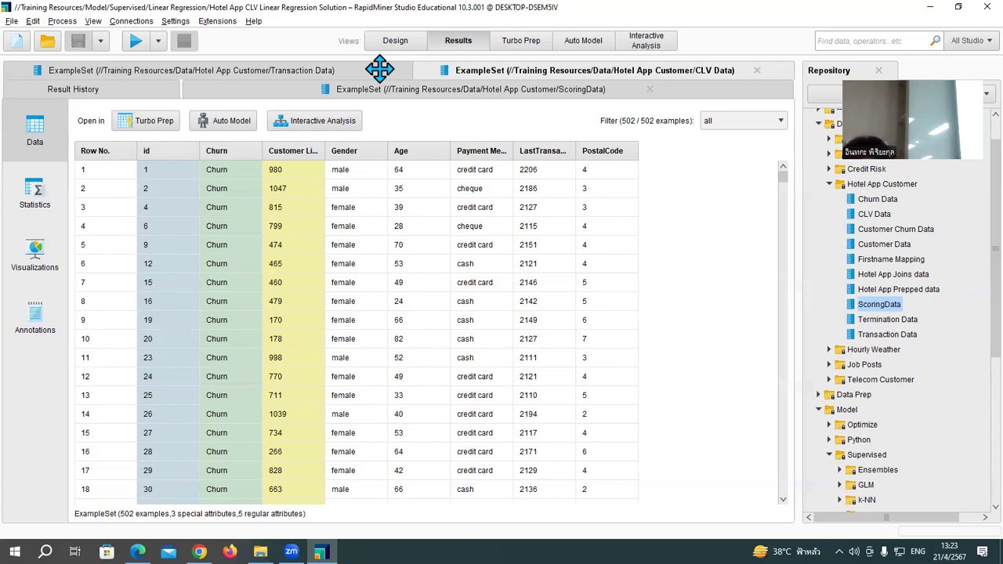
pyautogui.press('F8')
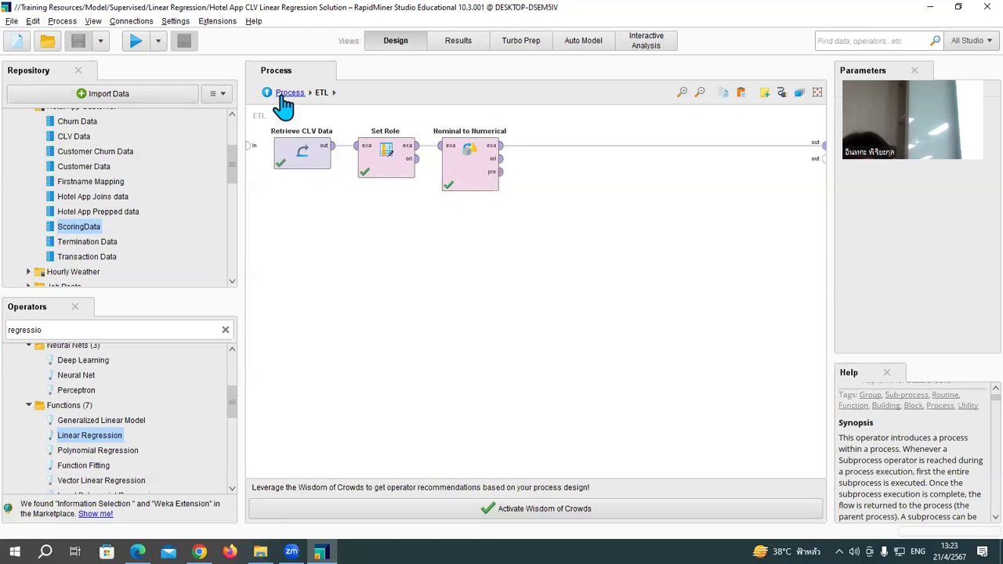
# Collapse the Hotel App Customer, Data and Model folders in the Training Resources repository
pyautogui.scroll(2, 213, 202)
pyautogui.scroll(-5, 139, 209)
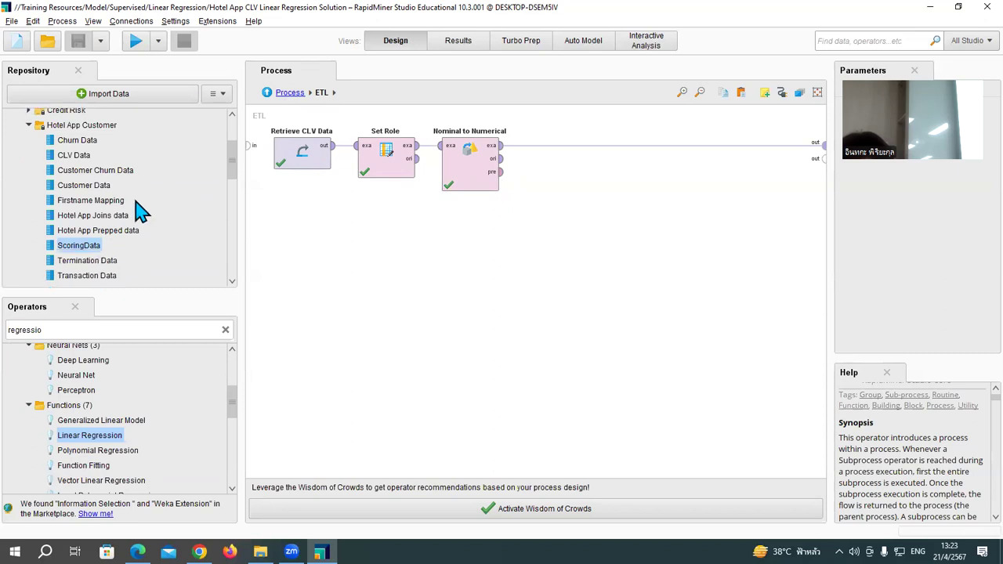
pyautogui.scroll(-5, 139, 208)
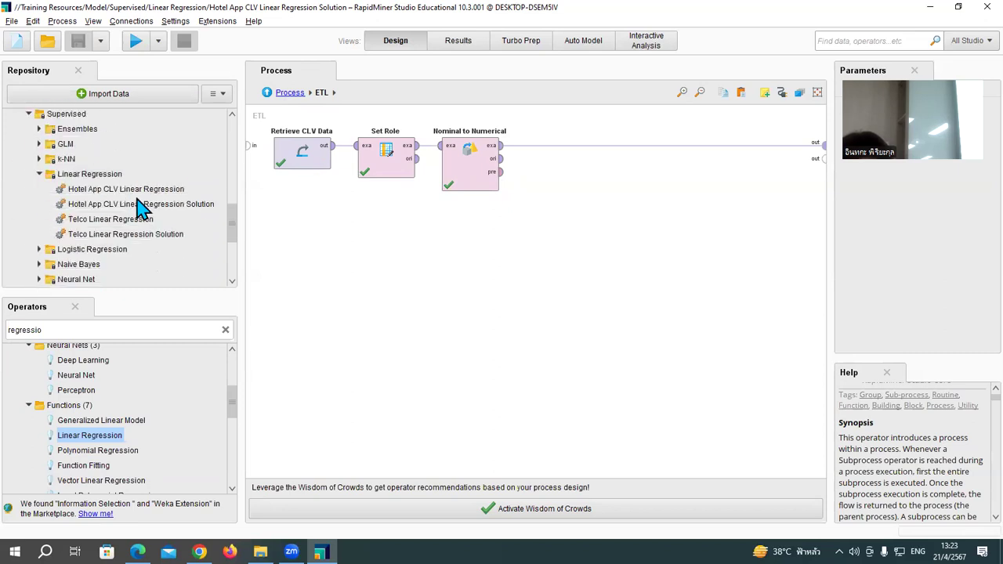
pyautogui.scroll(8, 153, 188)
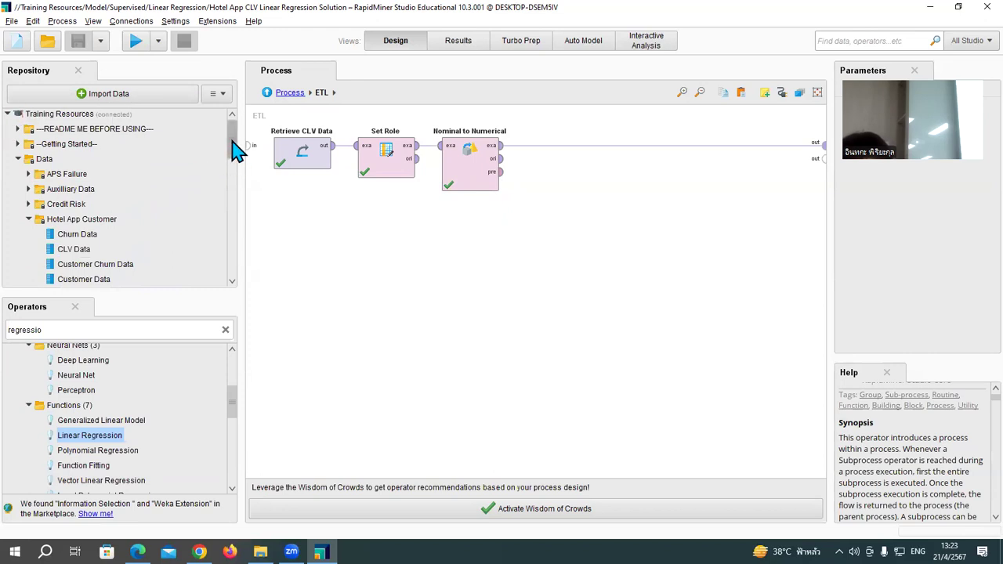
pyautogui.moveTo(233, 145); pyautogui.dragTo(232, 125)
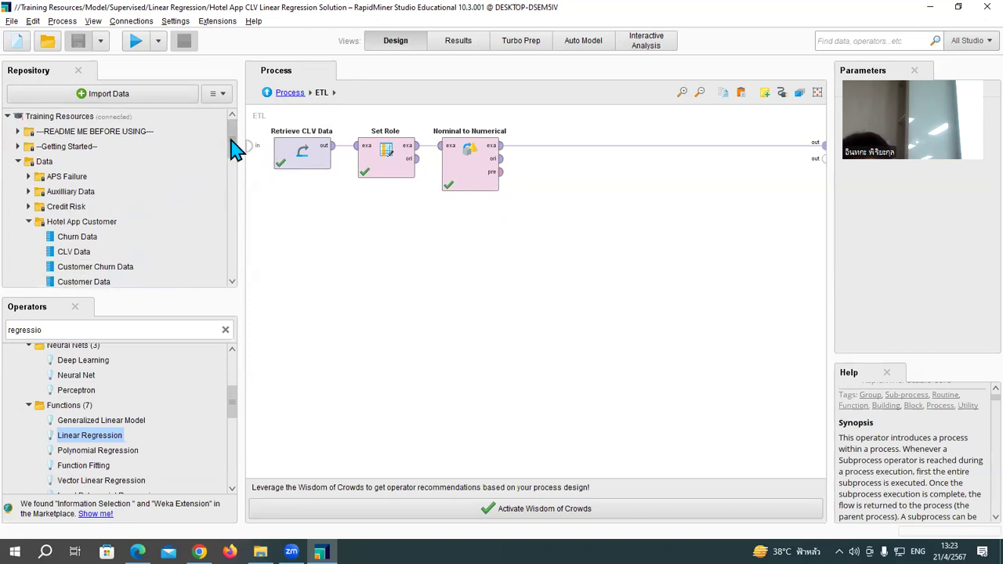
pyautogui.scroll(-3, 232, 145)
pyautogui.scroll(3, 231, 147)
pyautogui.moveTo(233, 154); pyautogui.dragTo(237, 211)
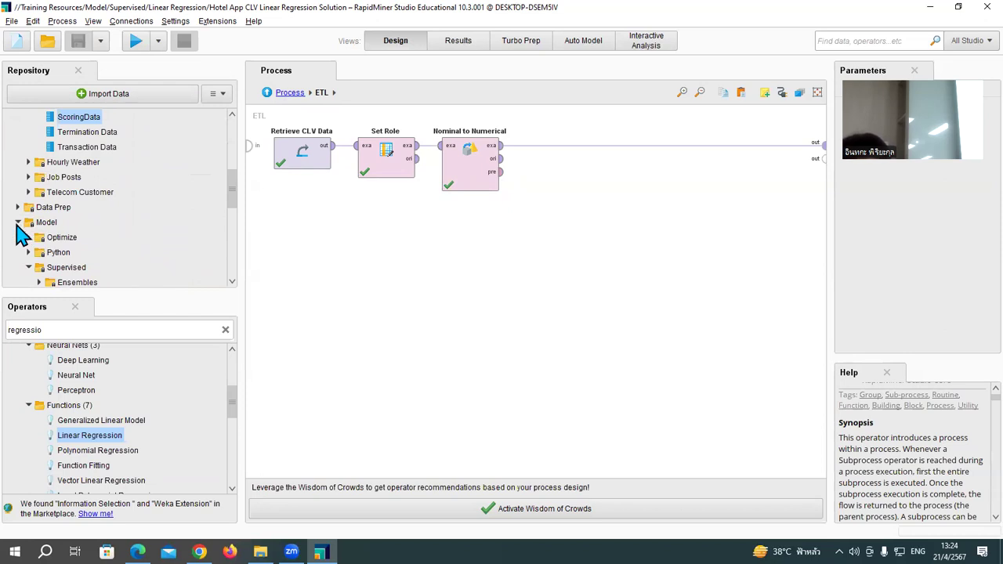
pyautogui.moveTo(240, 190); pyautogui.dragTo(238, 133)
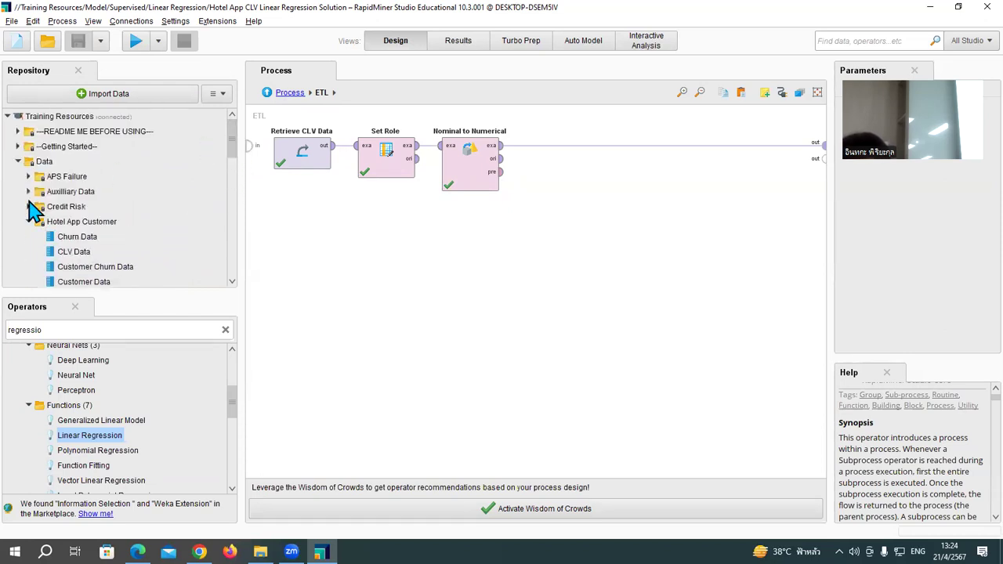
pyautogui.click(29, 222)
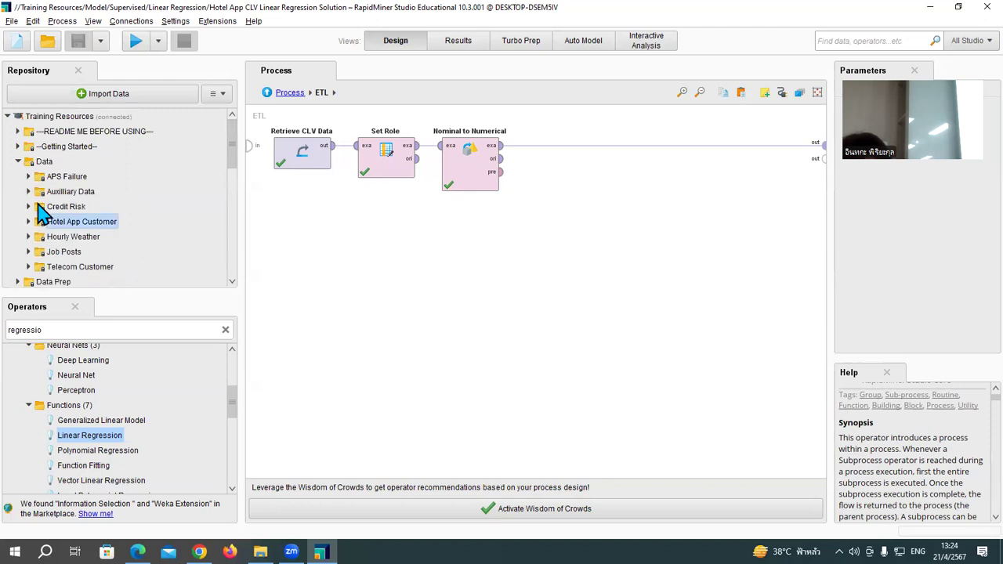
pyautogui.click(17, 162)
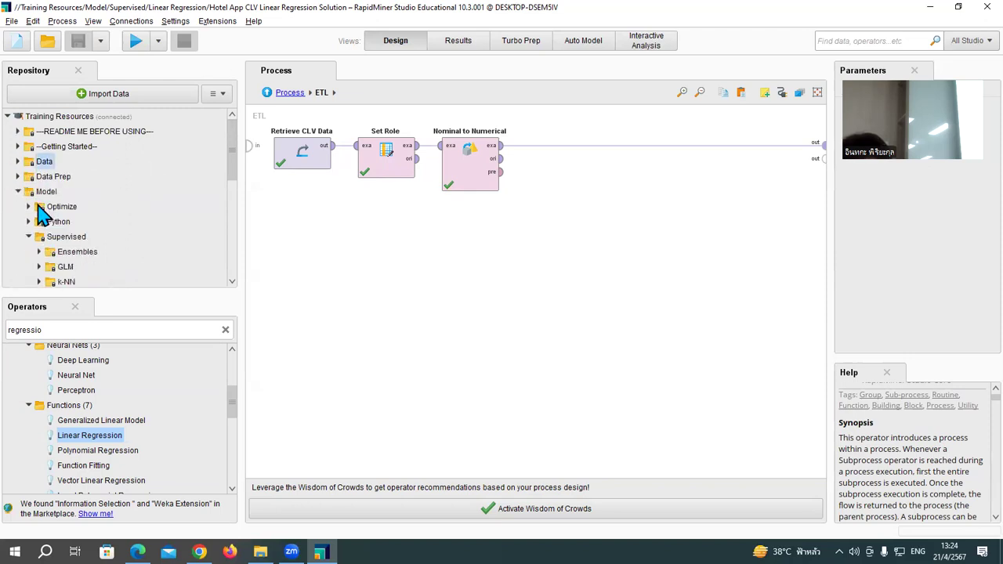
pyautogui.click(17, 192)
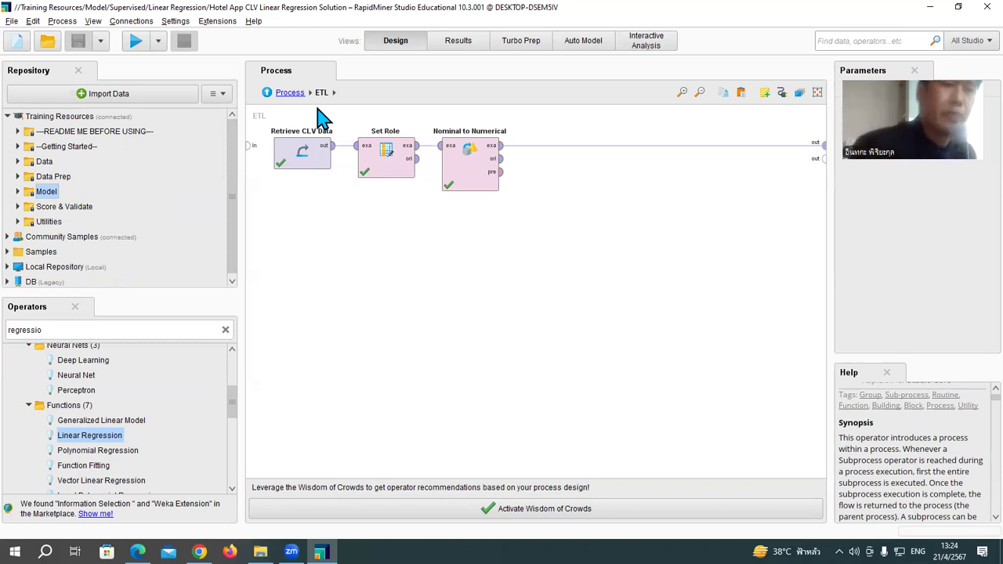
# Expand the Model folder of Training Resources down to the contents of Supervised and its Linear Regression subfolder
pyautogui.click(18, 191)
pyautogui.click(40, 222)
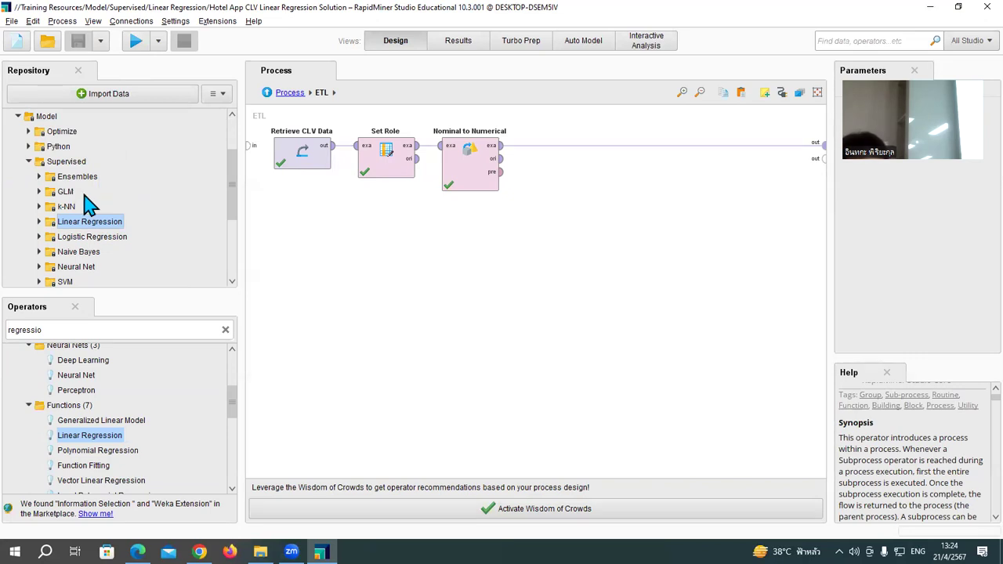
pyautogui.doubleClick(36, 162)
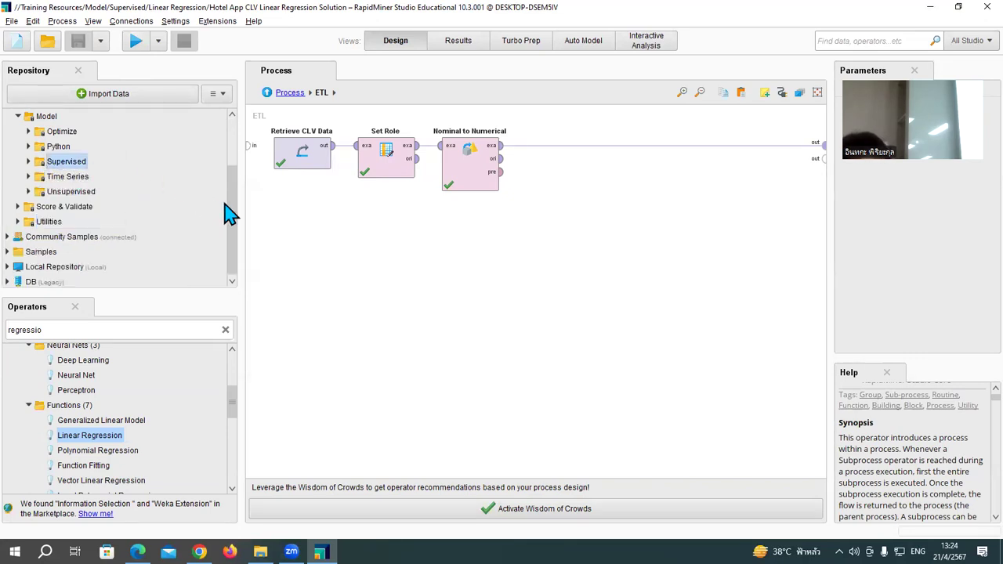
pyautogui.moveTo(228, 192); pyautogui.dragTo(232, 186)
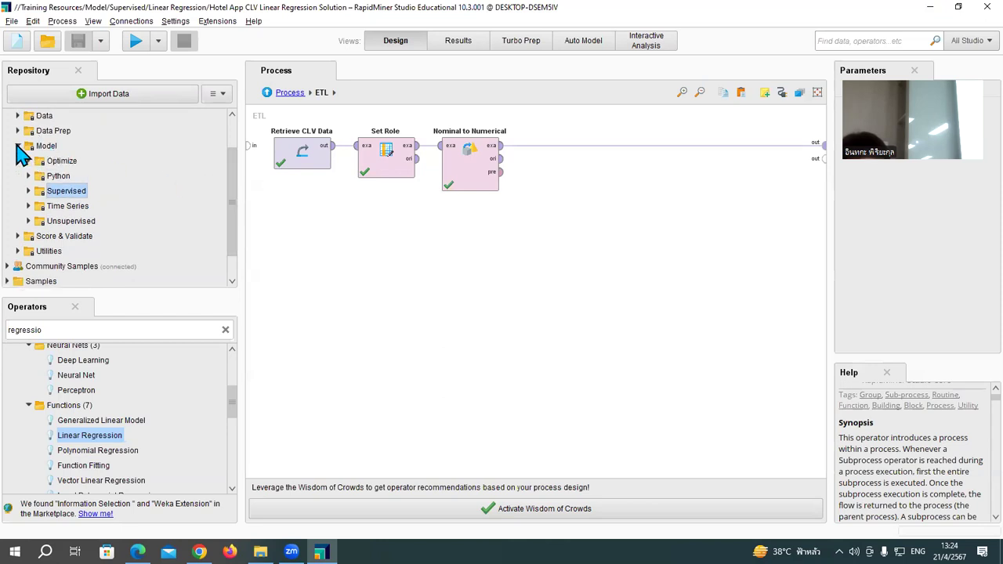
pyautogui.click(28, 190)
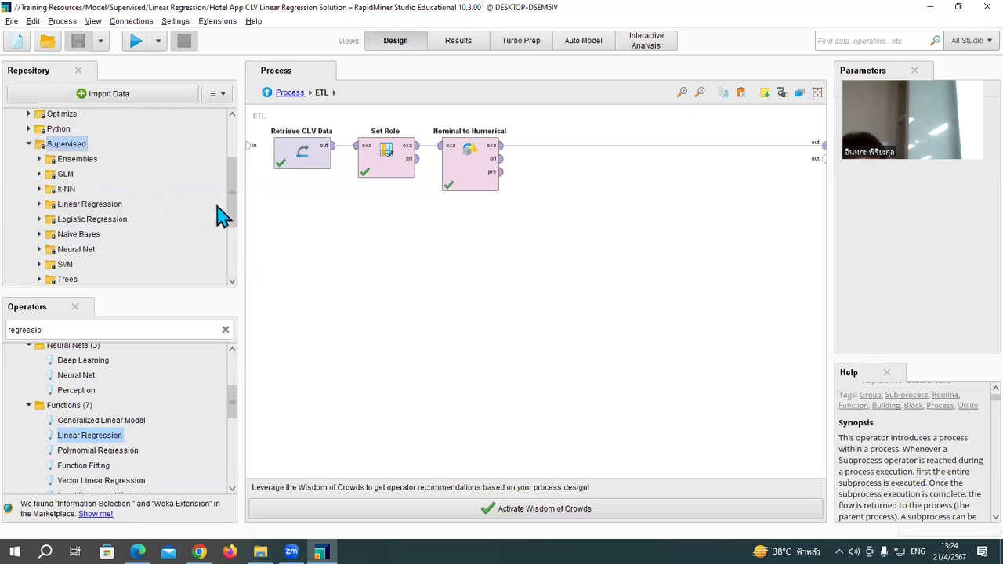
pyautogui.moveTo(230, 197)
pyautogui.mouseDown()
pyautogui.moveTo(231, 208)
pyautogui.moveTo(228, 197)
pyautogui.mouseUp()
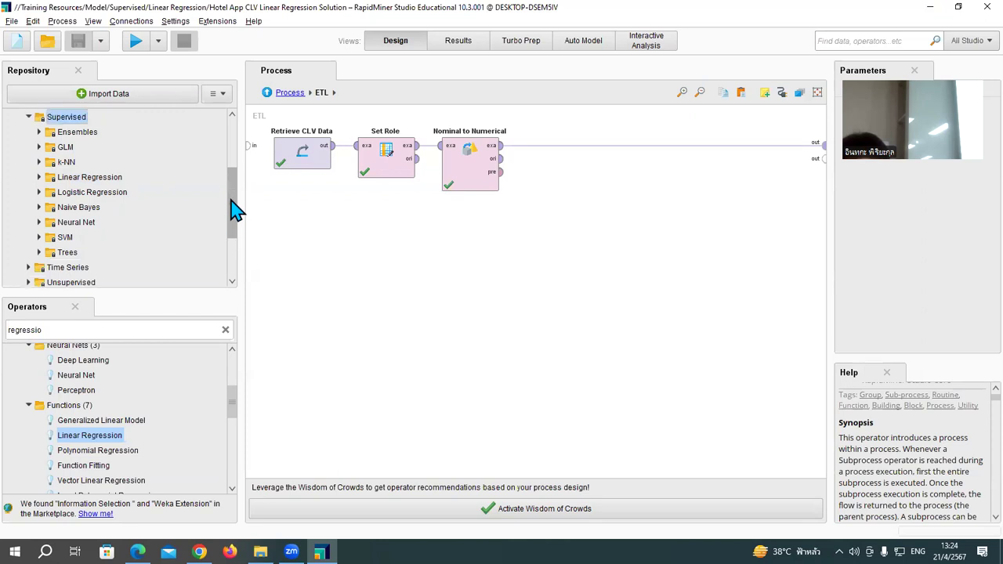
pyautogui.doubleClick(54, 178)
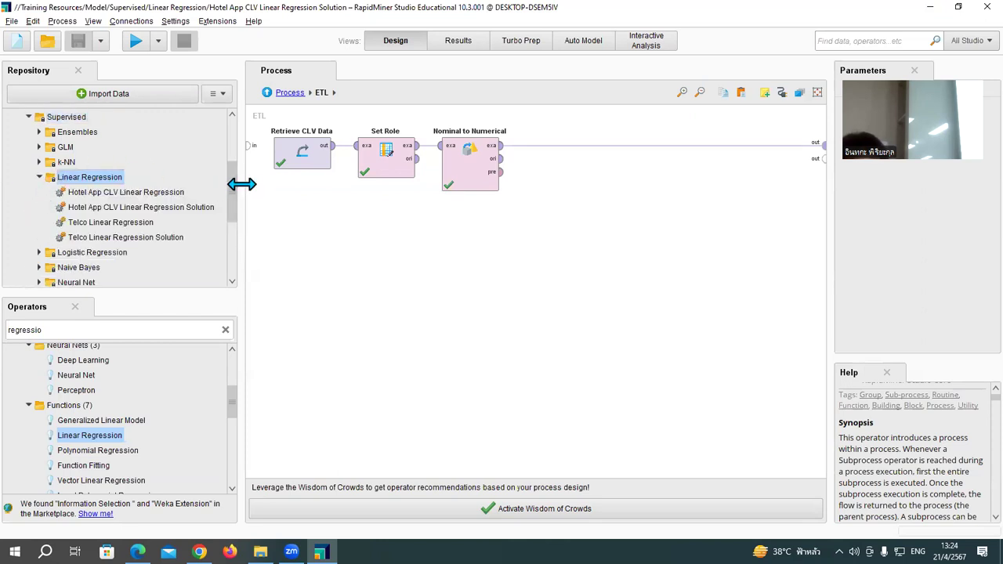
# Open the Hotel App CLV Linear Regression Solution process from the Linear Regression folder
pyautogui.moveTo(235, 197); pyautogui.dragTo(235, 195)
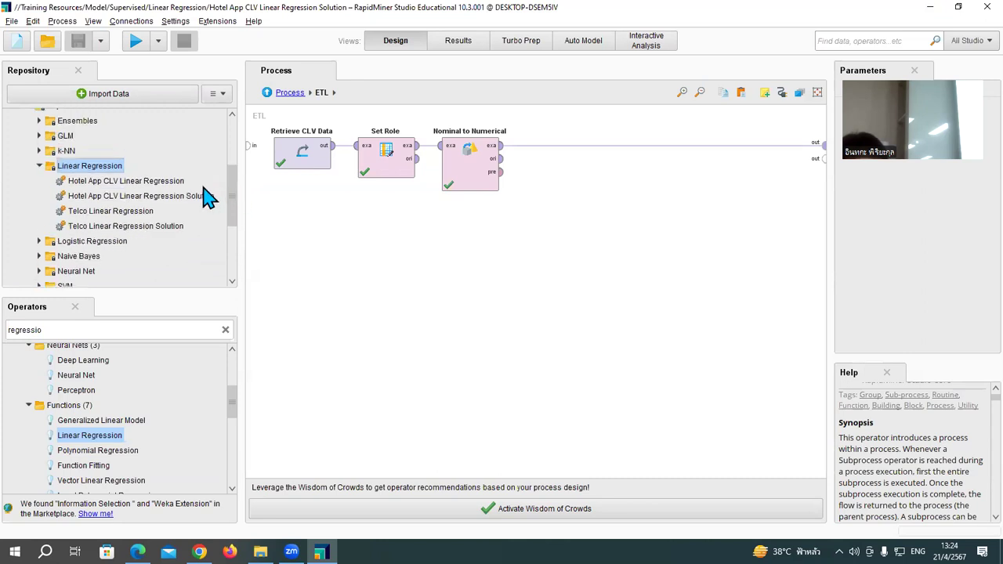
pyautogui.click(137, 198)
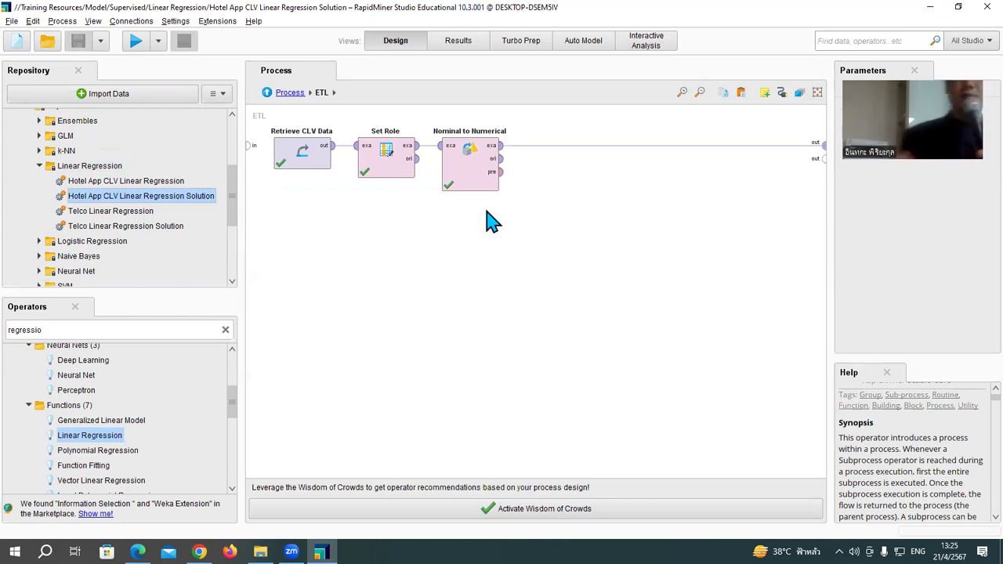
pyautogui.doubleClick(182, 198)
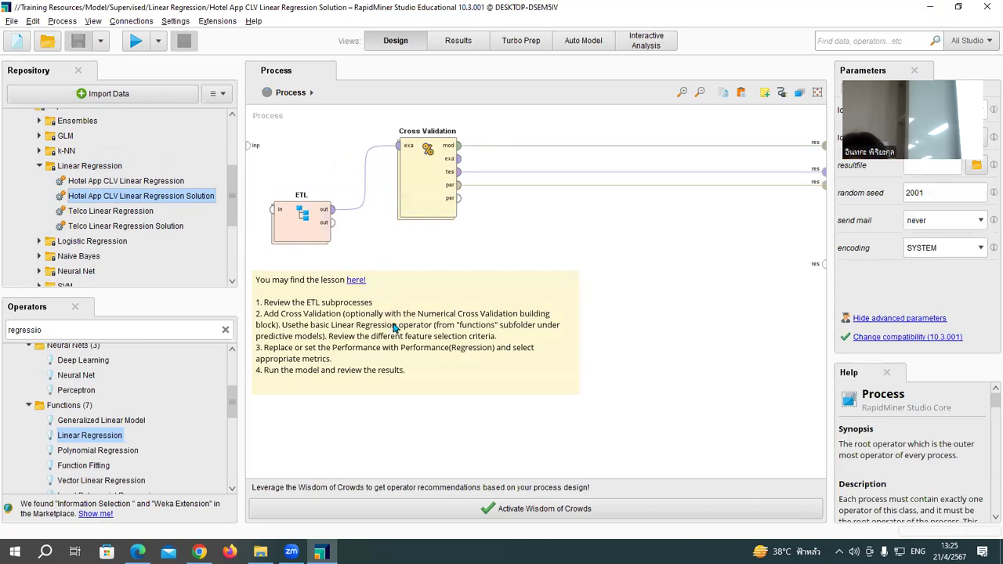
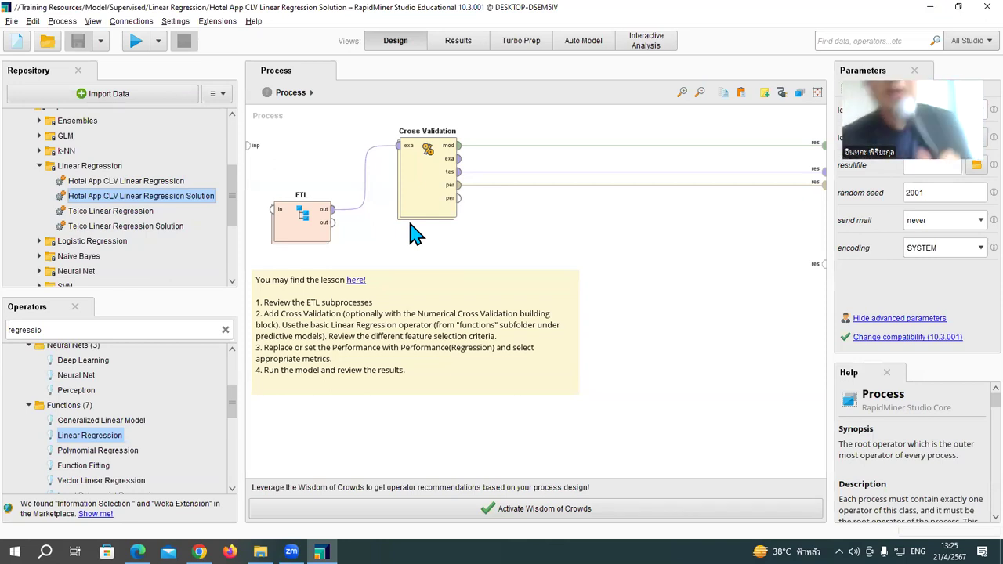
# Look inside the ETL subprocess, check its Set Role and Retrieve CLV Data operators, and return to the main process
pyautogui.doubleClick(301, 232)
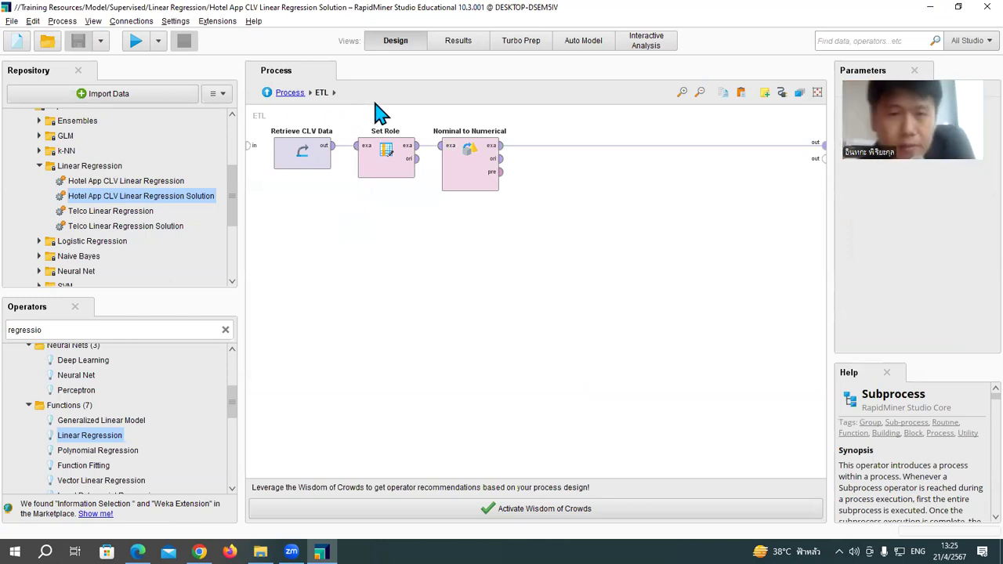
pyautogui.click(290, 94)
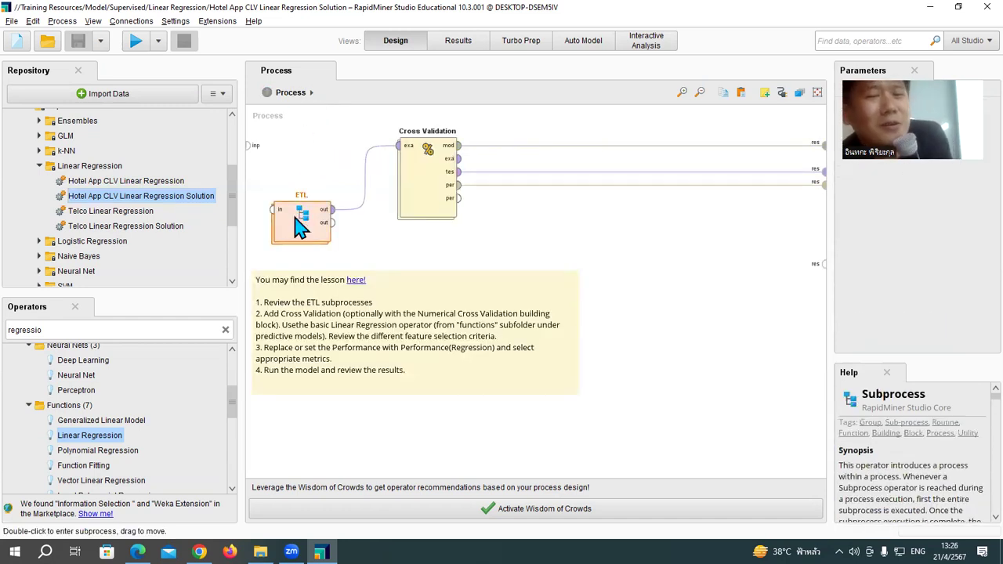
pyautogui.doubleClick(298, 226)
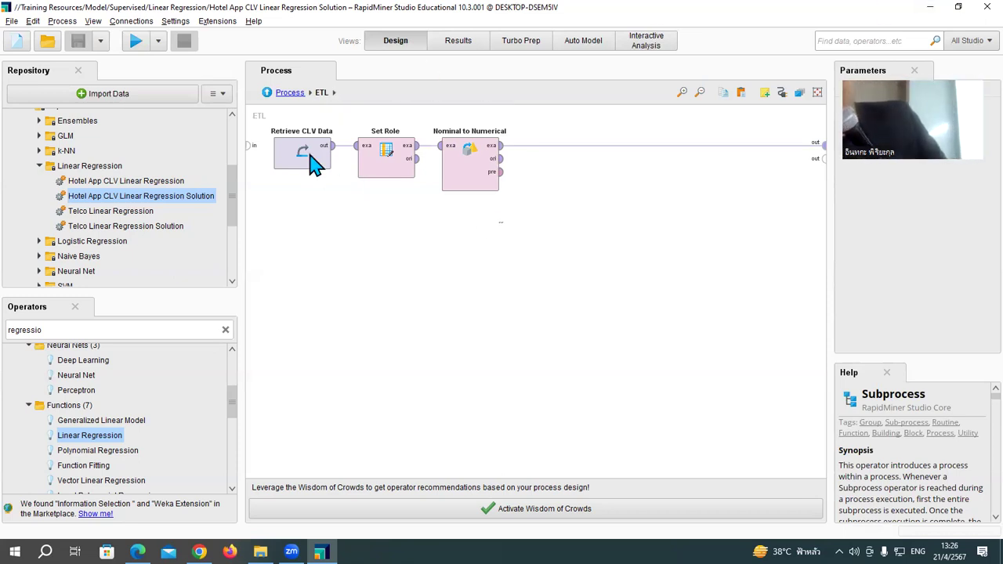
pyautogui.click(414, 174)
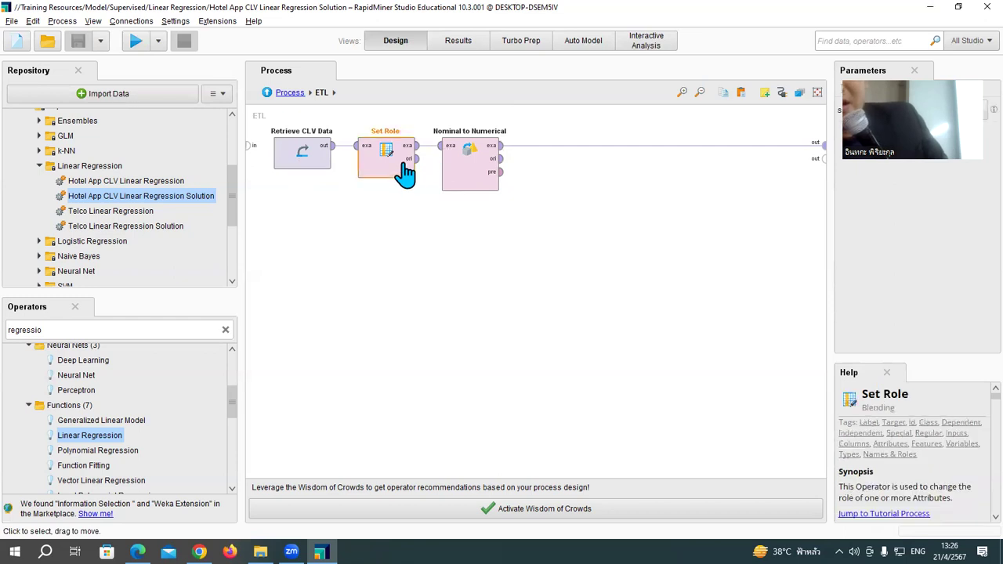
pyautogui.click(304, 159)
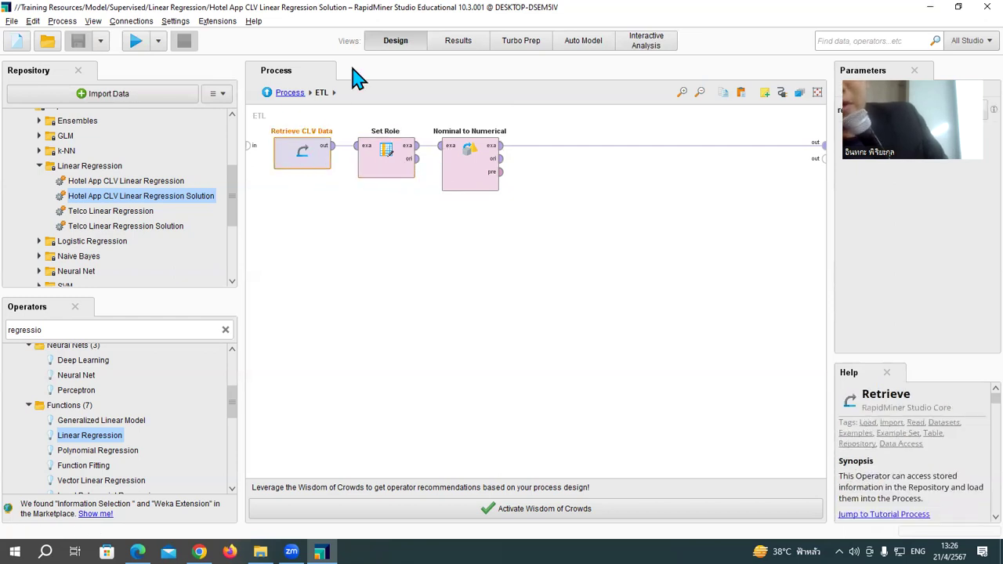
pyautogui.click(289, 93)
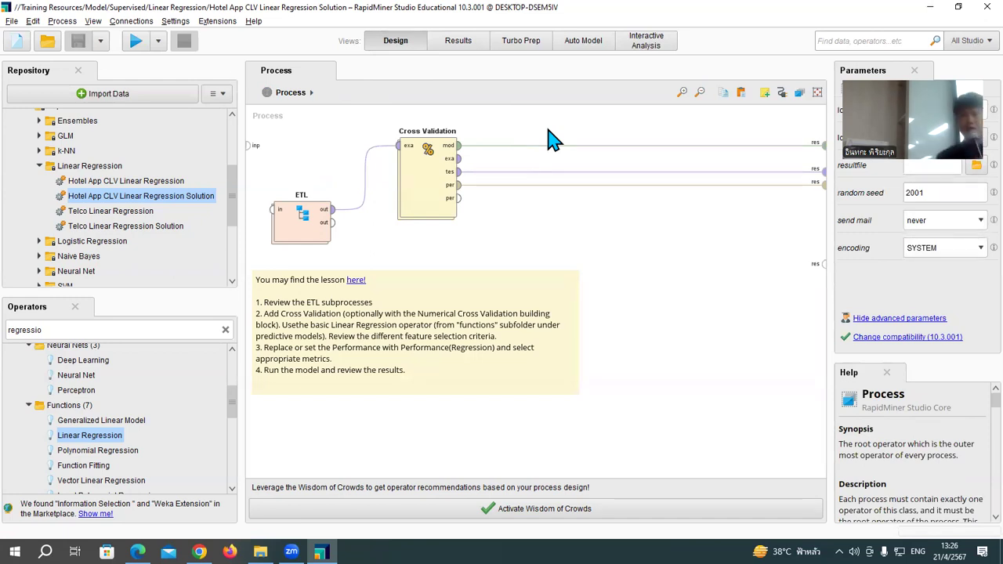
# Move the Cross Validation operator farther from ETL, and inspect the Retrieve CLV Data output metadata inside the ETL subprocess
pyautogui.moveTo(423, 203); pyautogui.dragTo(516, 196)
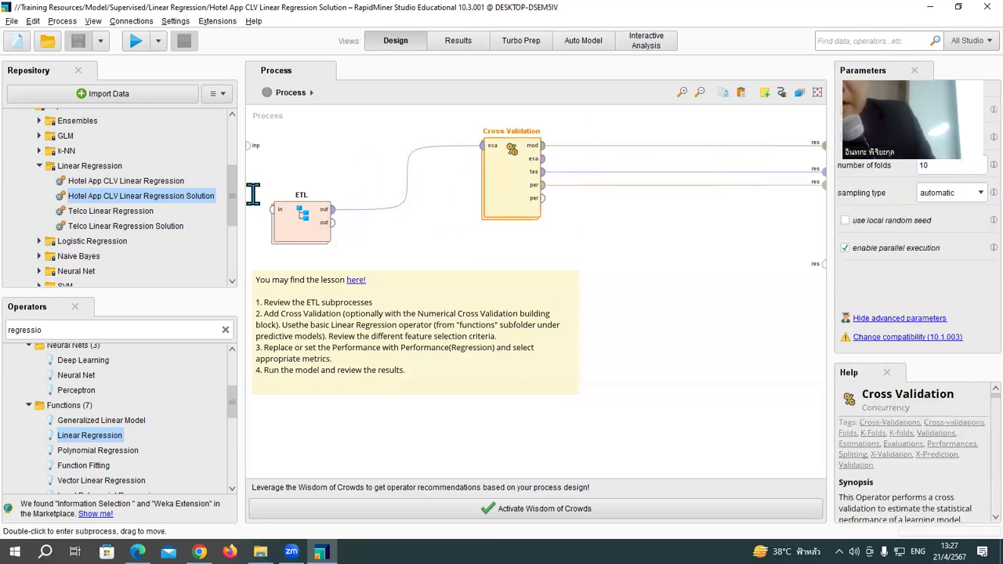
pyautogui.doubleClick(285, 228)
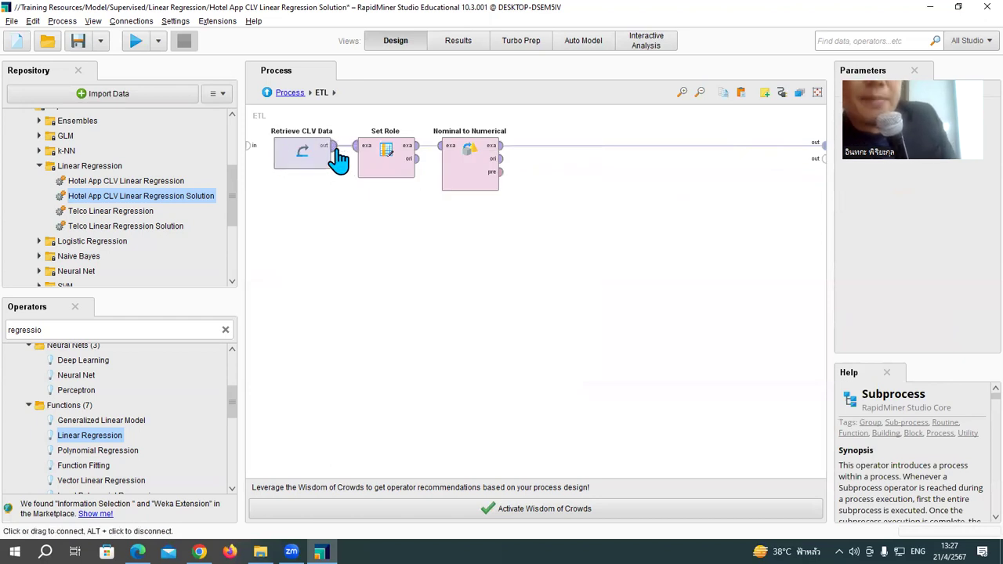
pyautogui.moveTo(336, 158)
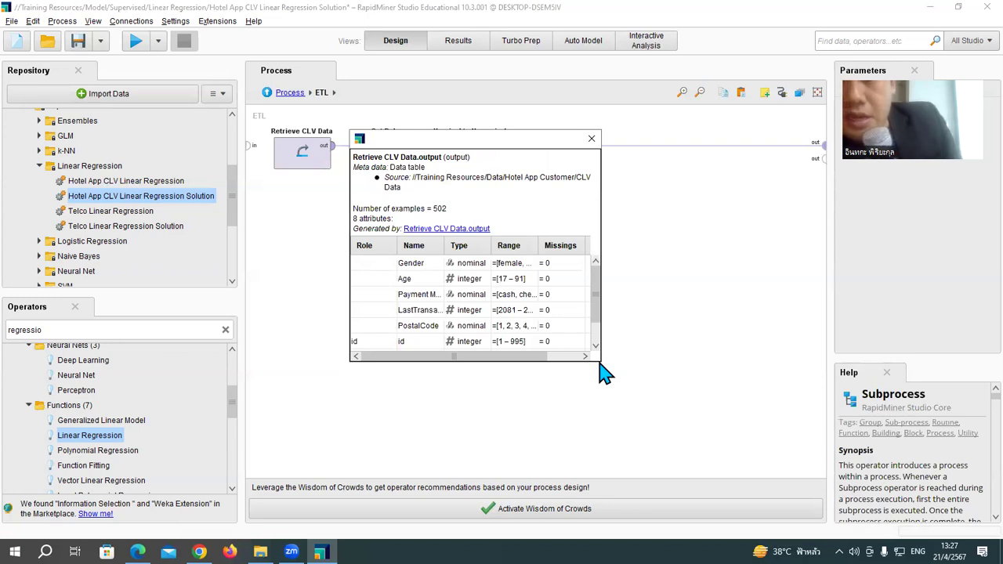
pyautogui.moveTo(725, 384)
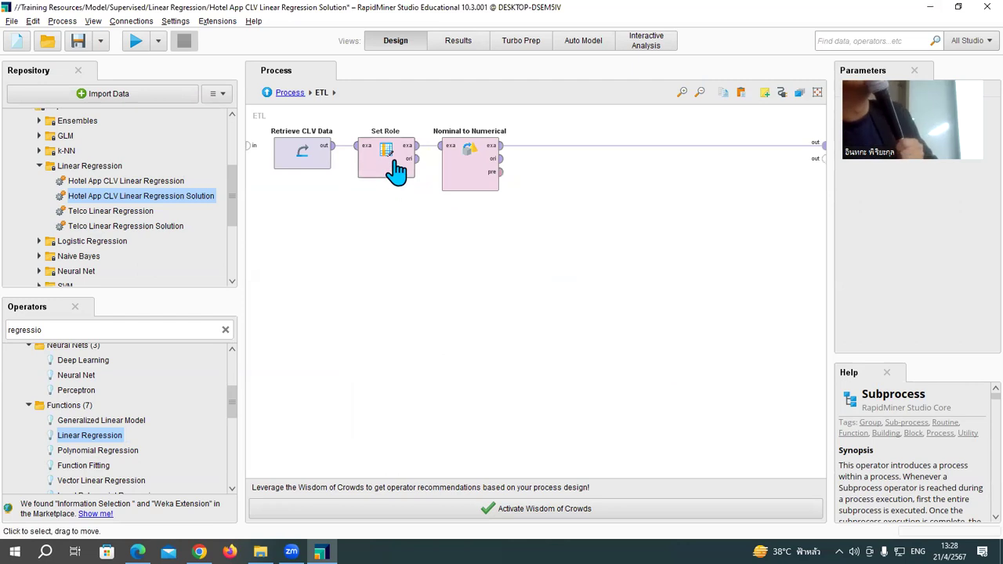
# Review the attribute names and target roles in the Set Role operator's set roles list without changing them
pyautogui.click(396, 171)
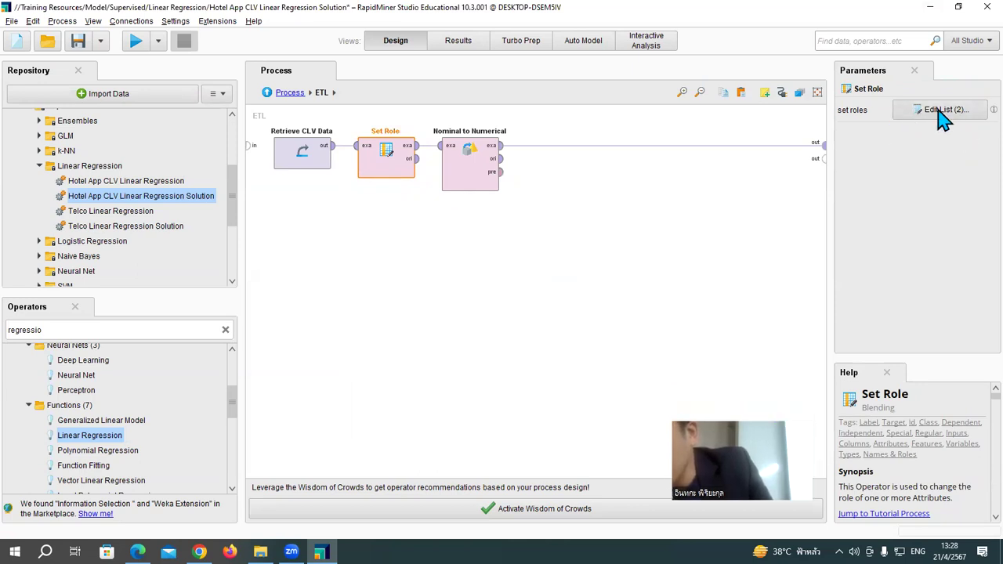
pyautogui.click(947, 110)
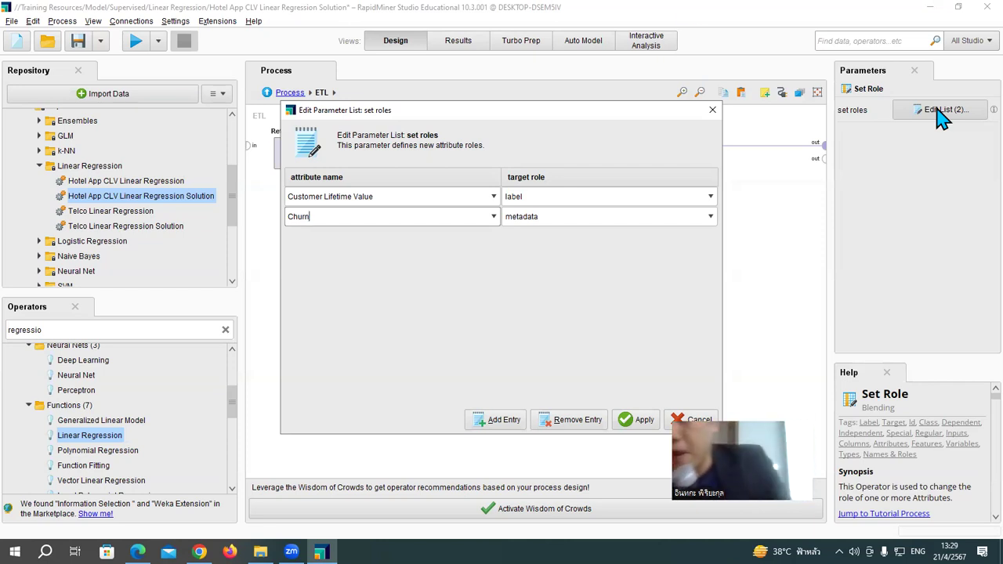
pyautogui.click(712, 110)
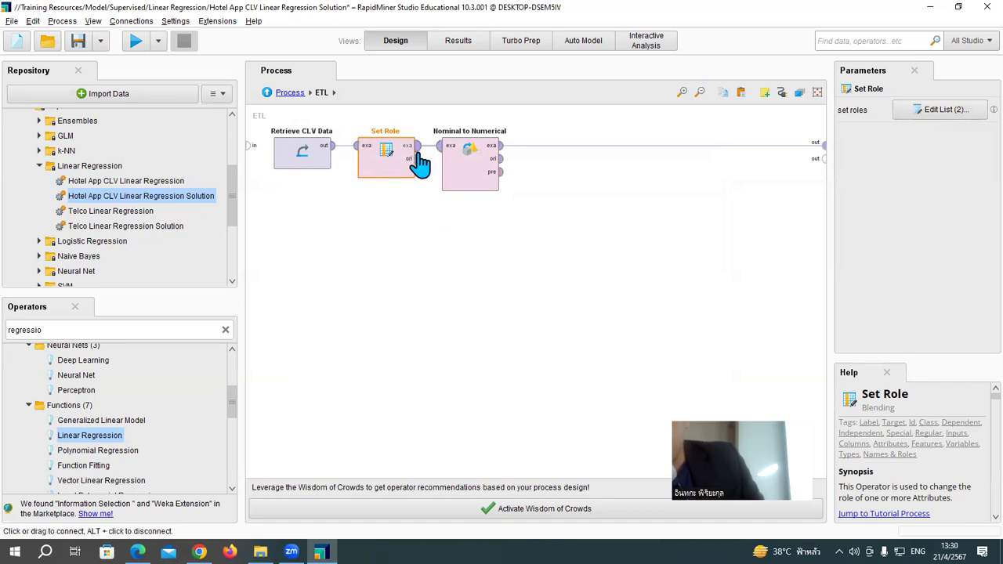
# Show the metadata of Set Role's example set output in its own window, enlarged enough to read all attributes and roles
pyautogui.moveTo(422, 162)
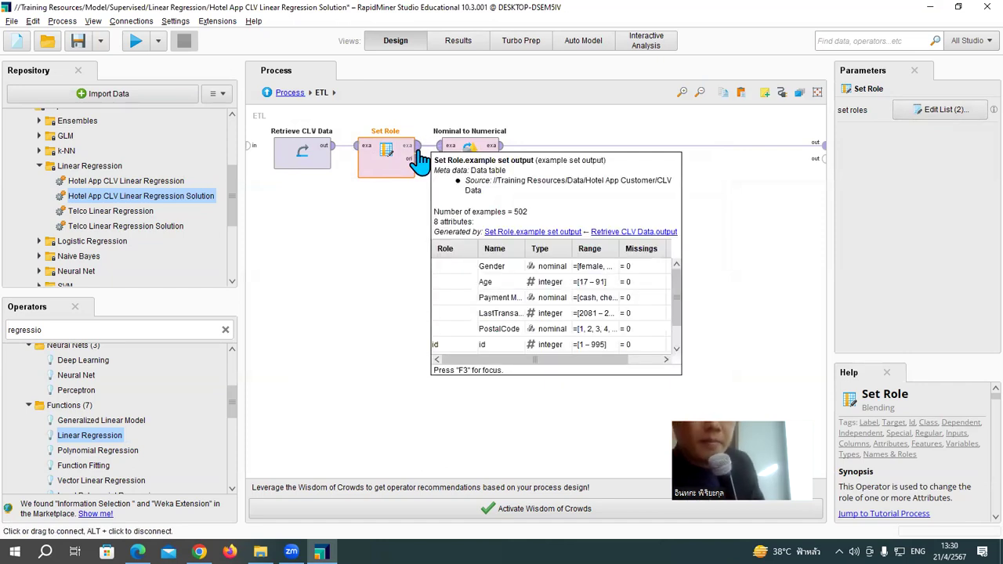
pyautogui.press('F3')
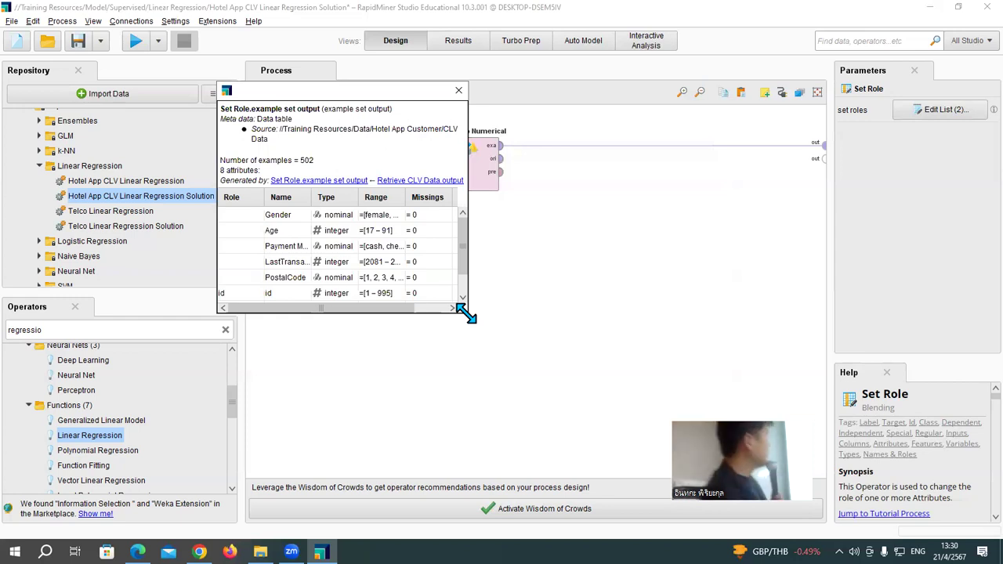
pyautogui.moveTo(464, 309); pyautogui.dragTo(630, 402)
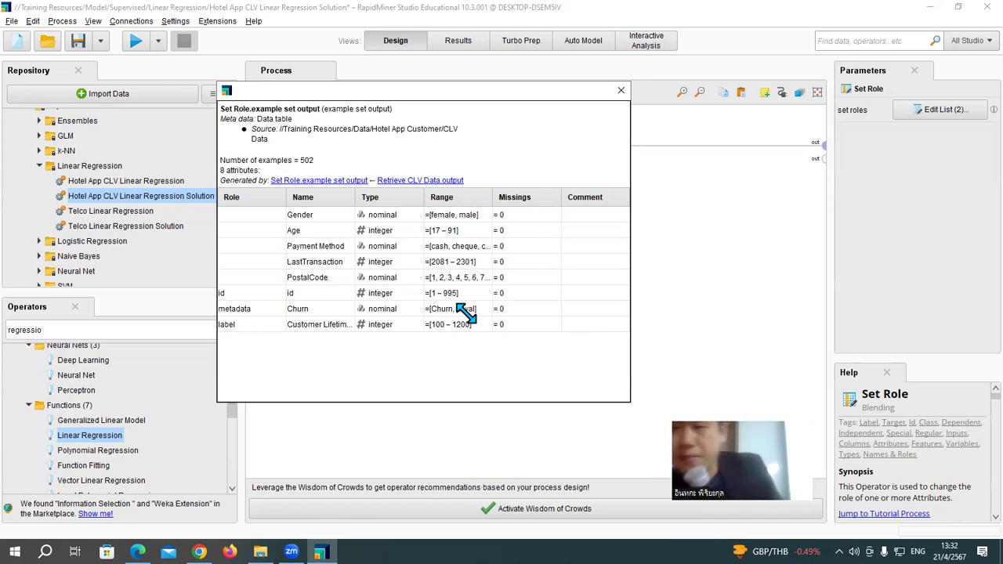
# Review the Nominal to Numerical operator's parameters in the ETL subprocess, with the parameter area widened enough to read every value
pyautogui.click(324, 159)
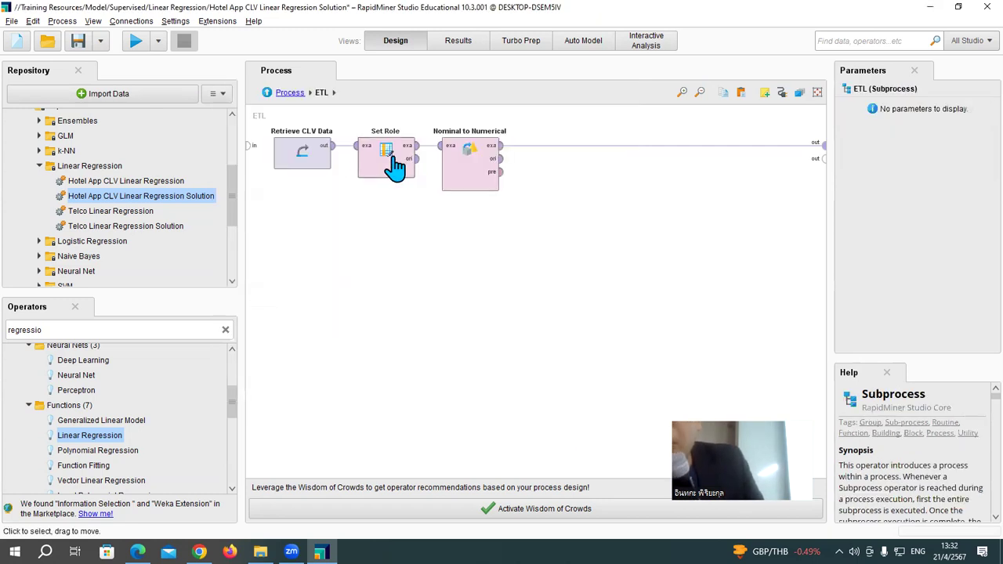
pyautogui.click(476, 188)
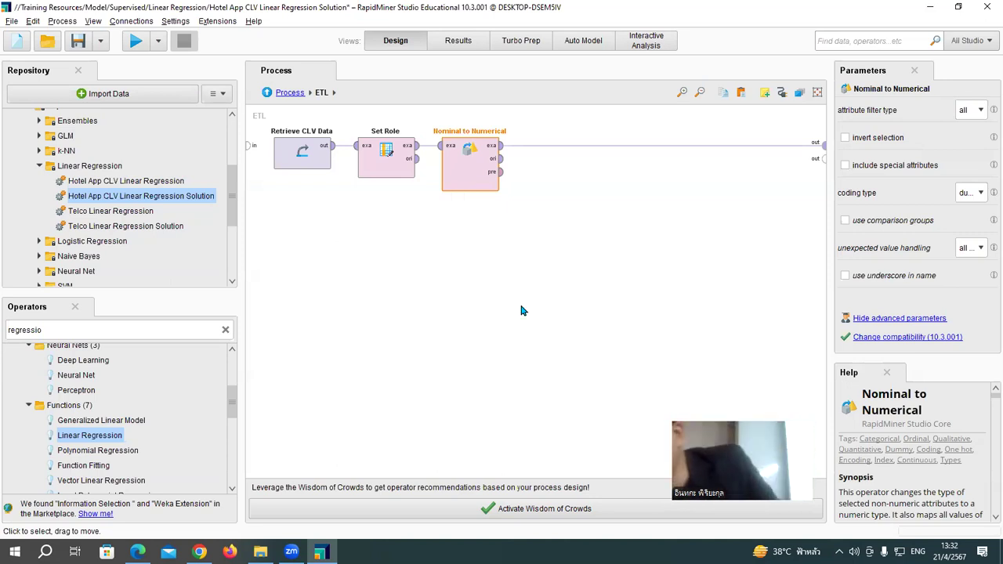
pyautogui.moveTo(829, 267); pyautogui.dragTo(711, 242)
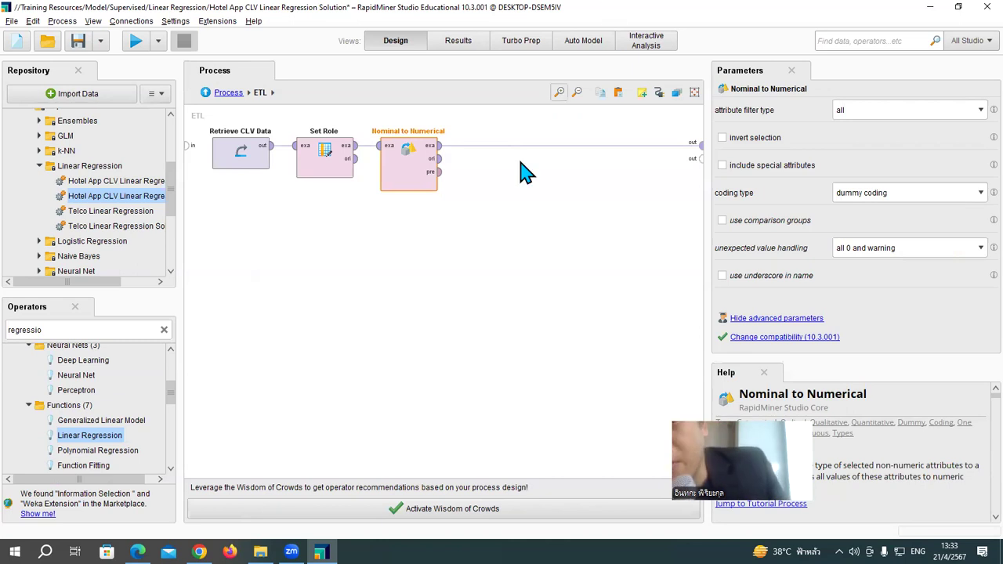
# Examine the metadata of Nominal to Numerical's example set output in its own enlarged window, and close it after reading
pyautogui.moveTo(442, 151)
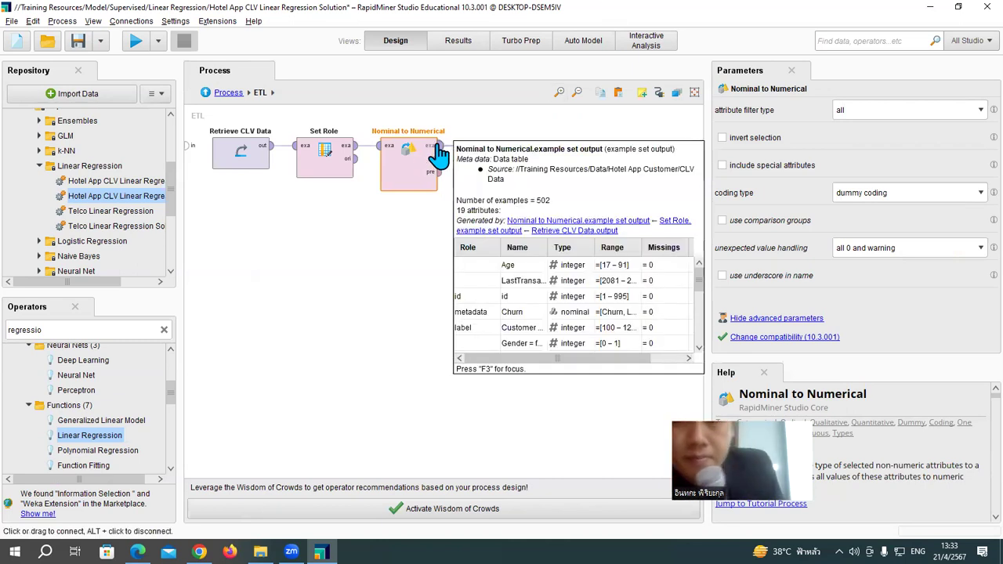
pyautogui.press('F3')
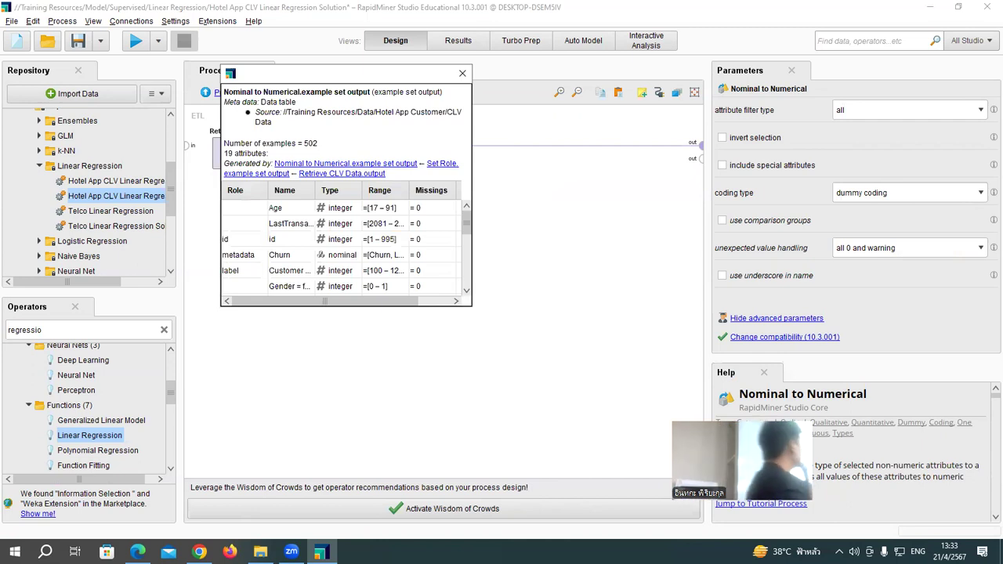
pyautogui.moveTo(470, 304); pyautogui.dragTo(775, 499)
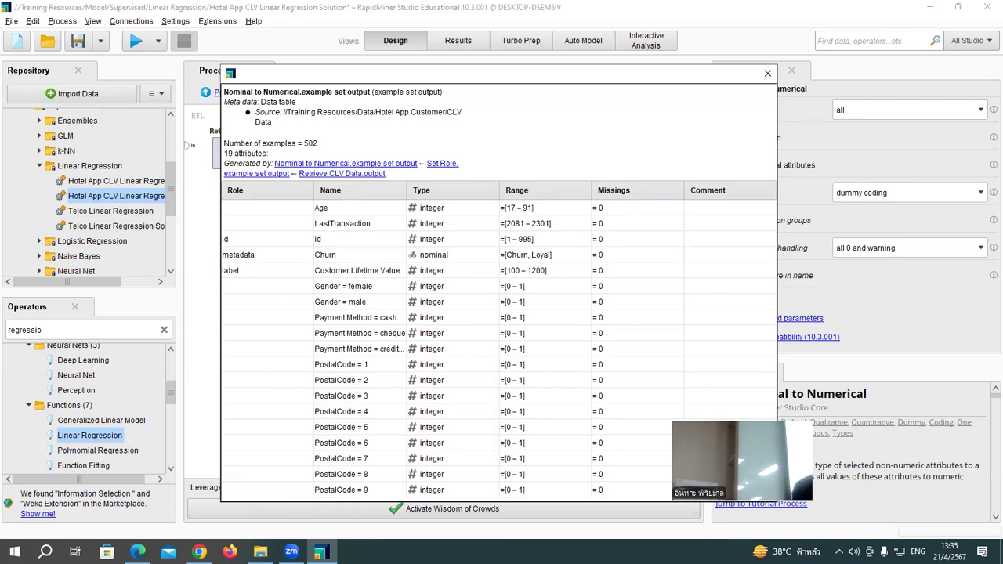
pyautogui.click(767, 74)
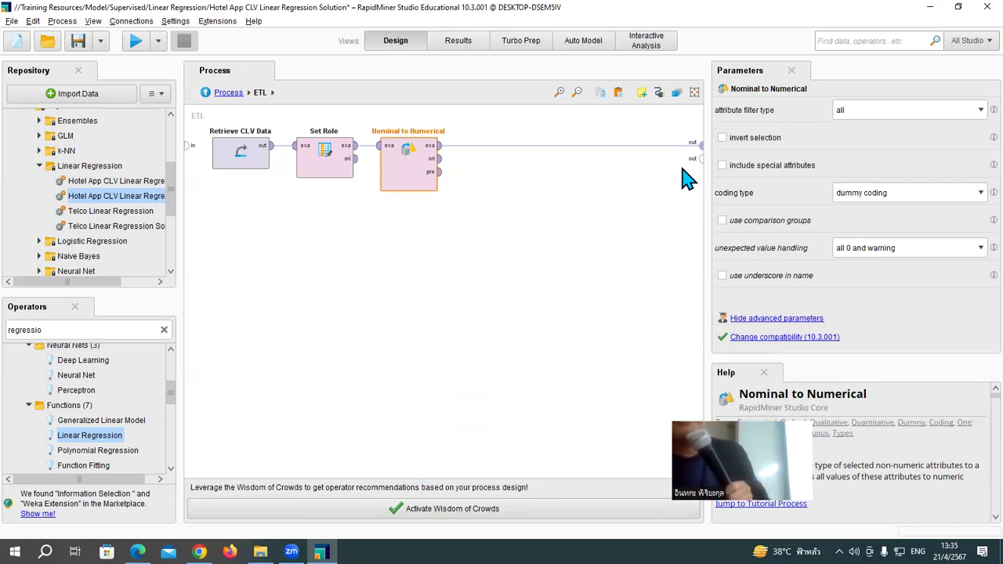
# Delete the Cross Validation operator from the main process and run the process with only ETL connected to the results
pyautogui.click(229, 92)
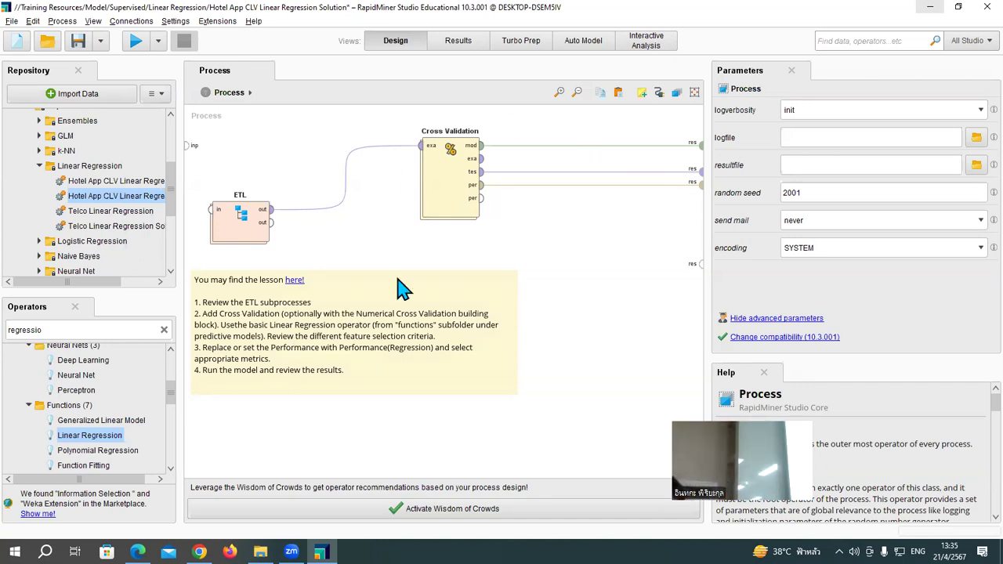
pyautogui.click(459, 188)
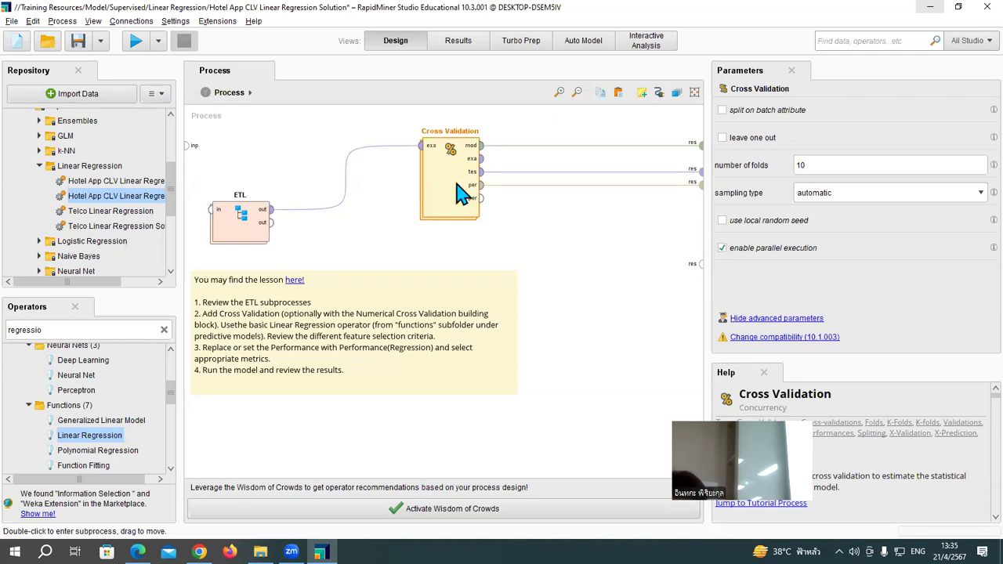
pyautogui.press('Delete')
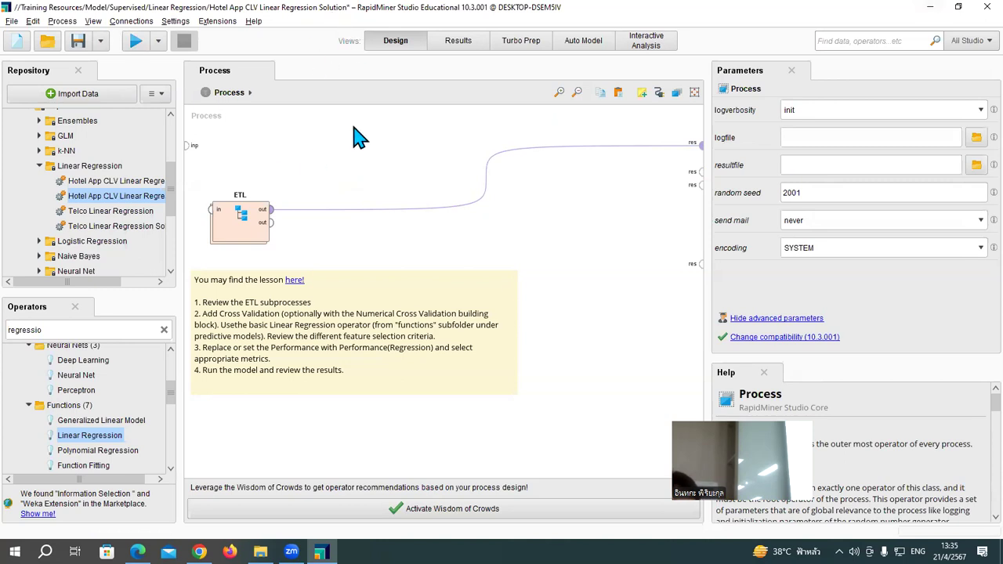
pyautogui.click(137, 44)
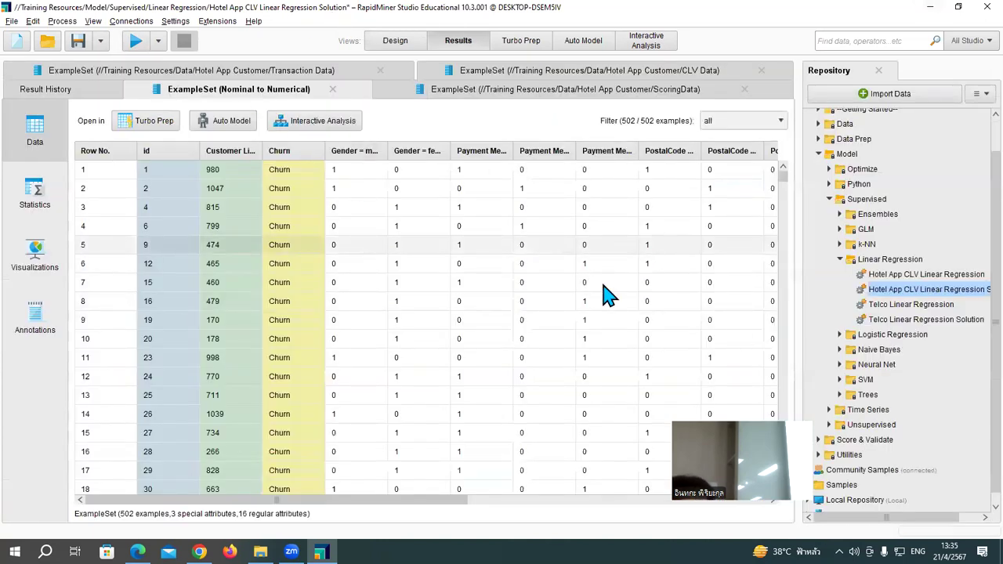
# Look through the columns of the Nominal to Numerical example set, including the label, the Churn column and the dummy-coded attributes
pyautogui.moveTo(354, 499); pyautogui.dragTo(298, 434)
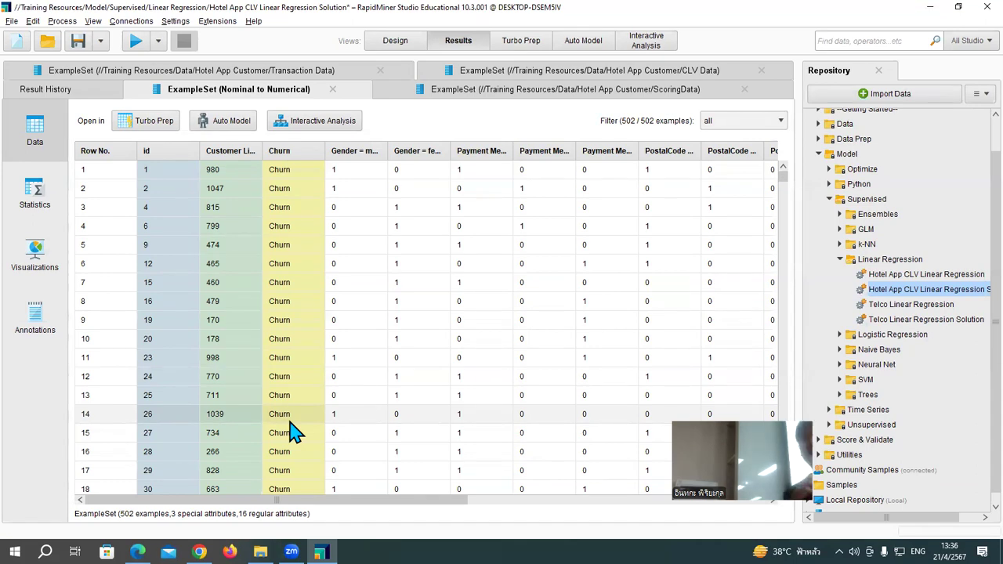
pyautogui.moveTo(443, 500); pyautogui.dragTo(246, 459)
pyautogui.moveTo(317, 500); pyautogui.dragTo(156, 514)
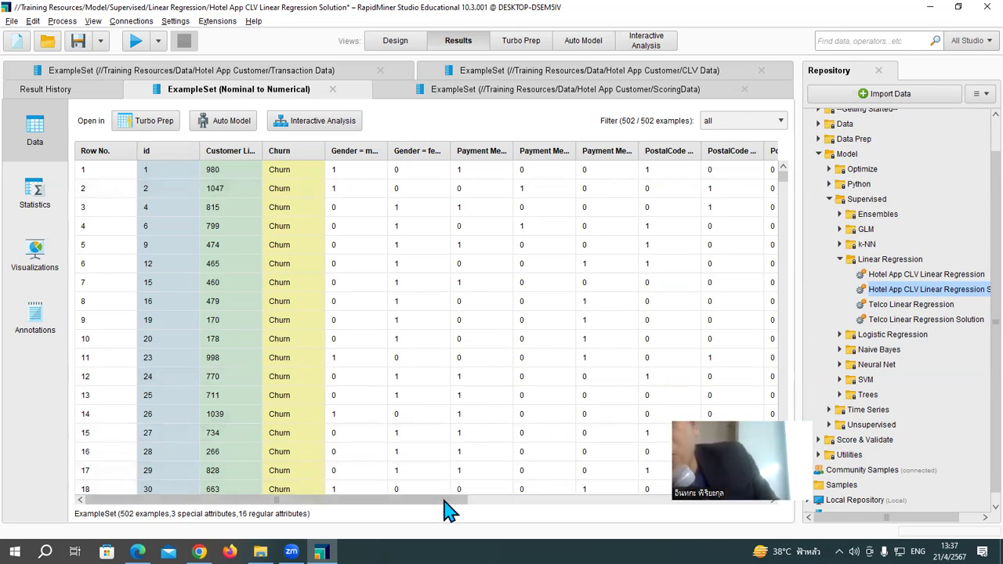
pyautogui.moveTo(463, 503); pyautogui.dragTo(287, 251)
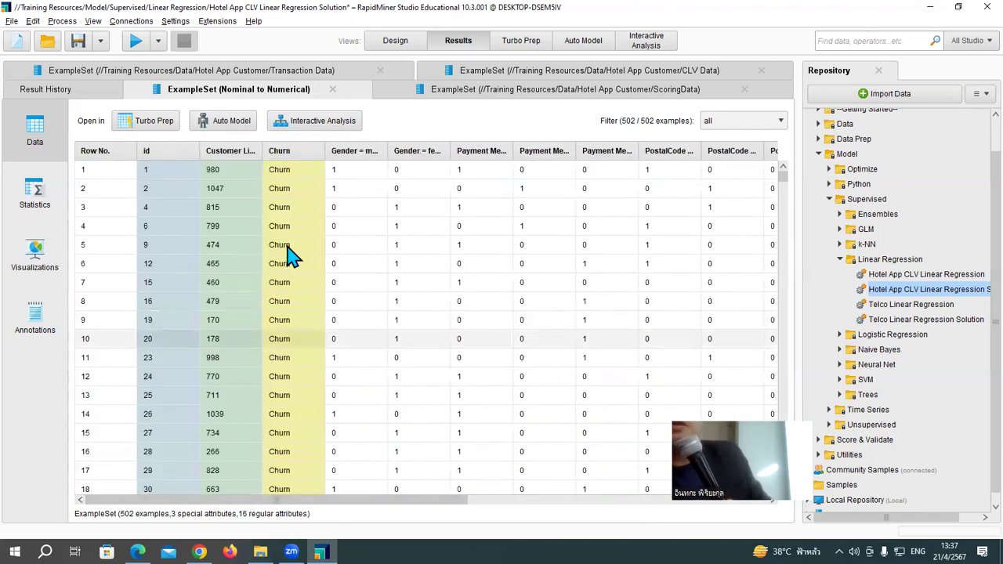
pyautogui.moveTo(227, 160)
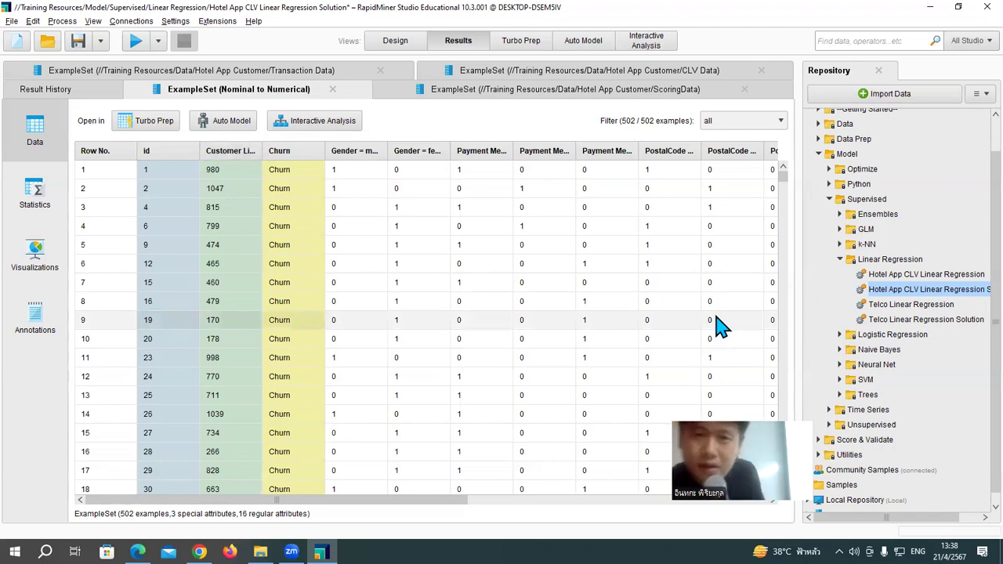
# Find Linear Regression by searching the operators for "regr", and insert it between ETL and the first result port in the main process
pyautogui.click(396, 42)
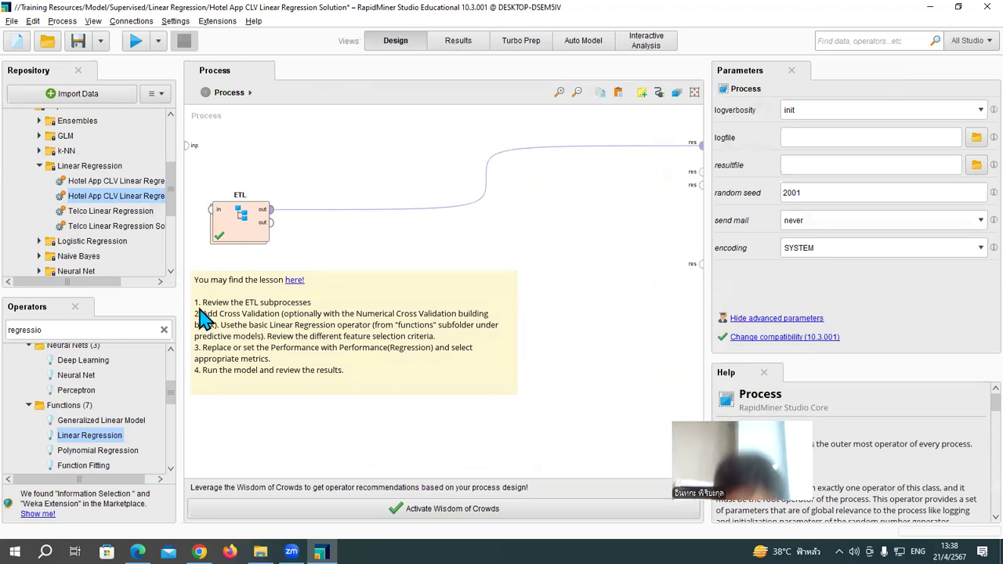
pyautogui.click(164, 329)
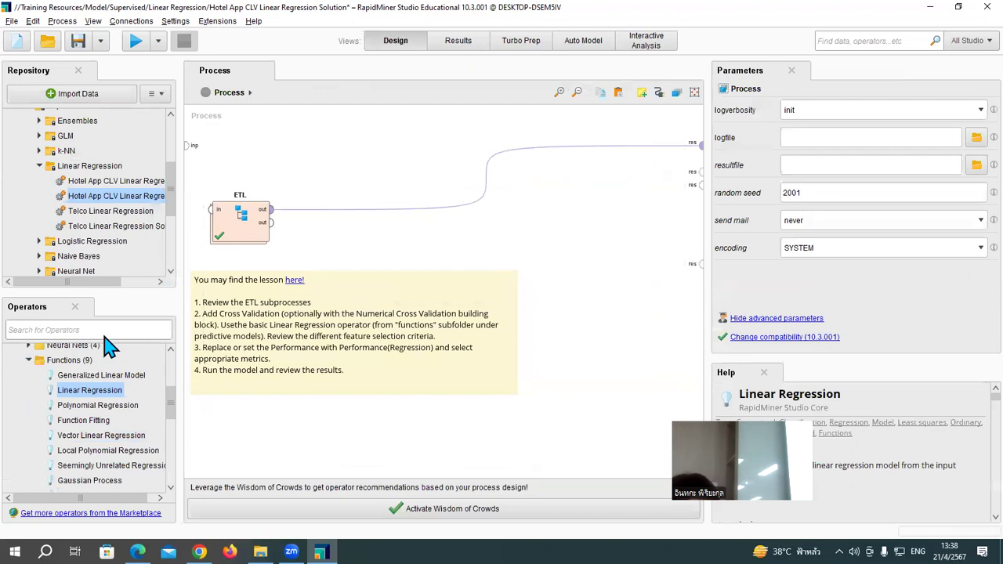
pyautogui.write('r')
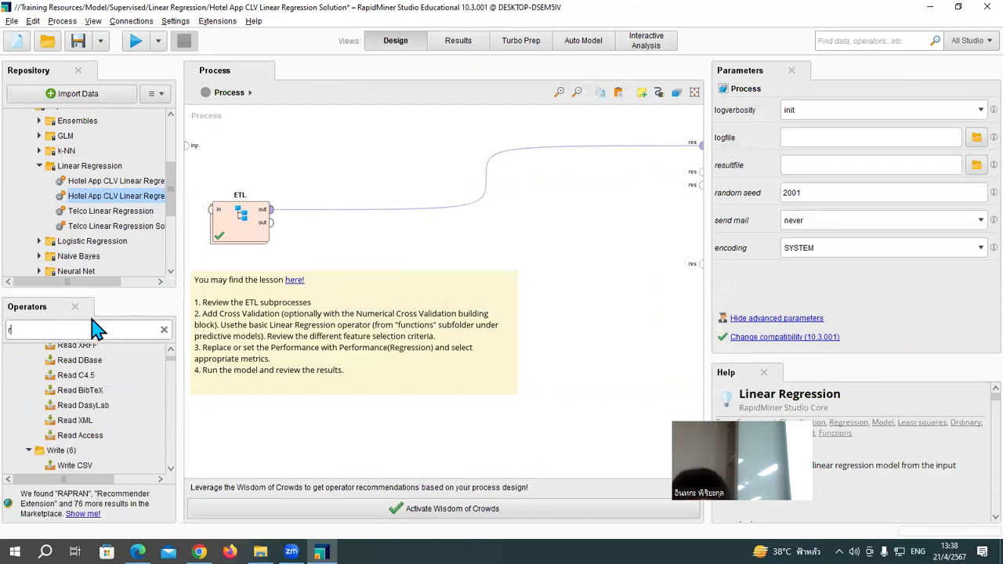
pyautogui.write('egr')
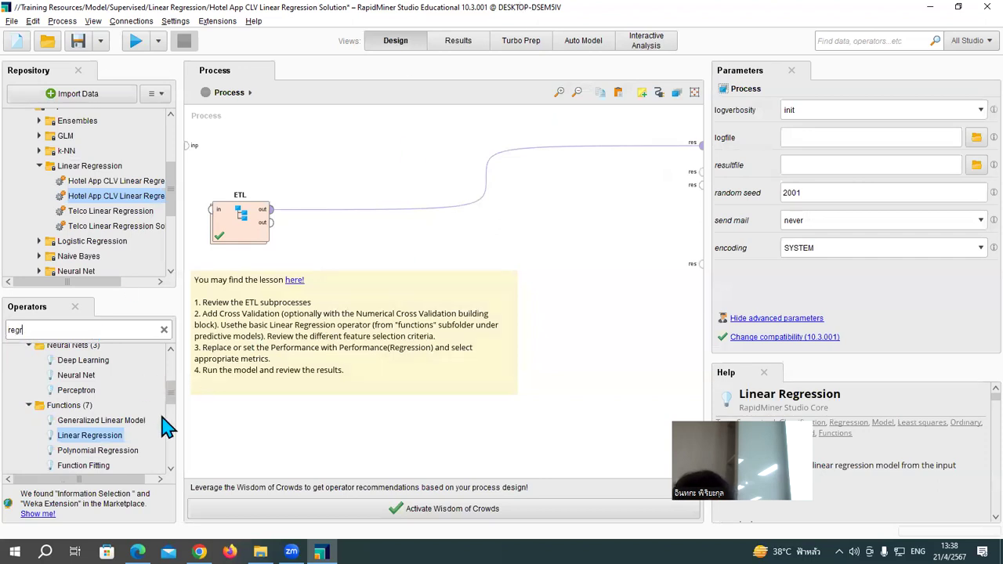
pyautogui.moveTo(181, 433); pyautogui.dragTo(226, 365)
pyautogui.moveTo(85, 396); pyautogui.dragTo(228, 413)
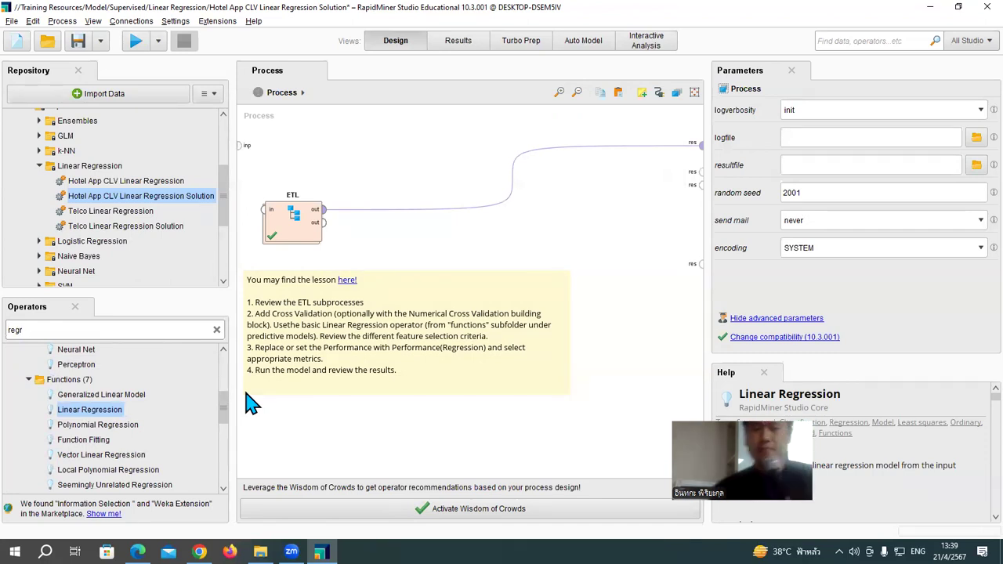
pyautogui.moveTo(108, 410); pyautogui.dragTo(475, 220)
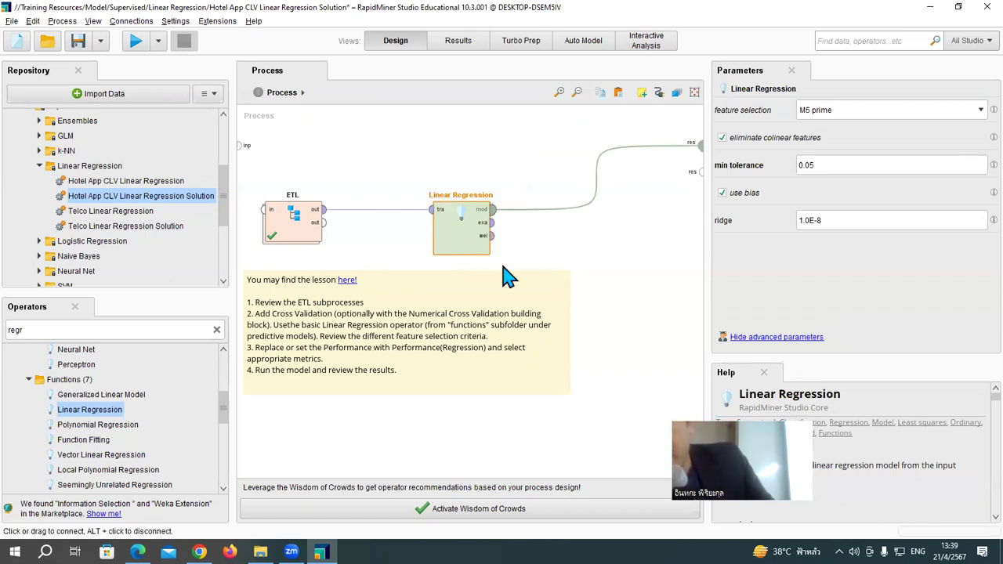
# Connect Linear Regression's weights output to the second result port and run the process
pyautogui.moveTo(492, 235); pyautogui.dragTo(700, 168)
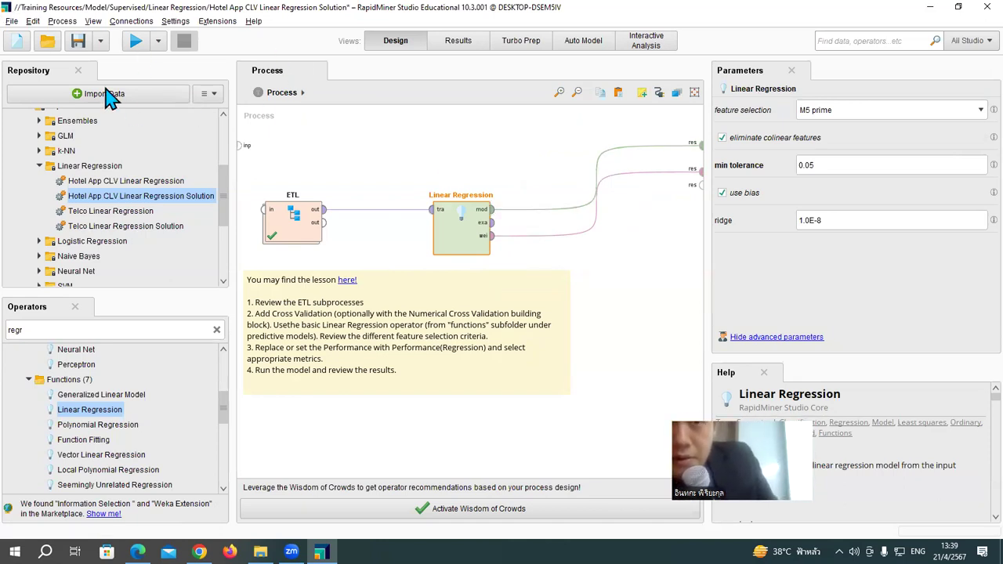
pyautogui.click(136, 40)
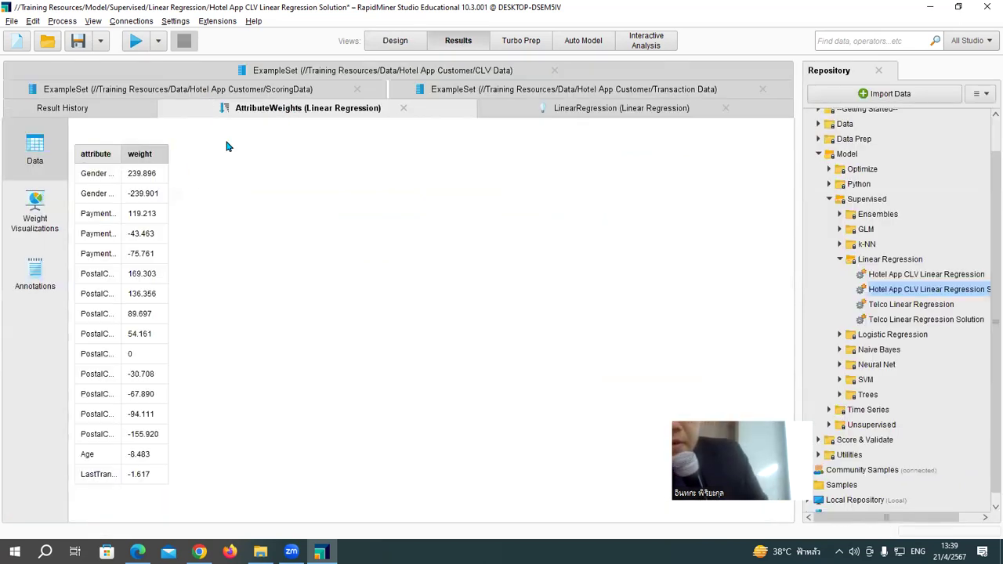
# Show the LinearRegression coefficient table with a wider Attribute column and highlight the Payment Method = cash row
pyautogui.click(561, 112)
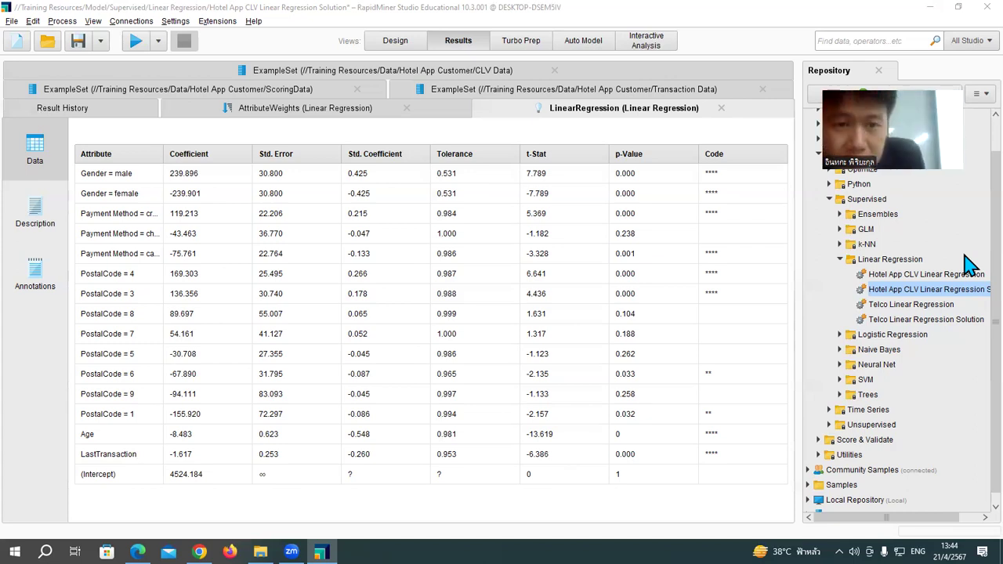
pyautogui.moveTo(163, 153); pyautogui.dragTo(204, 153)
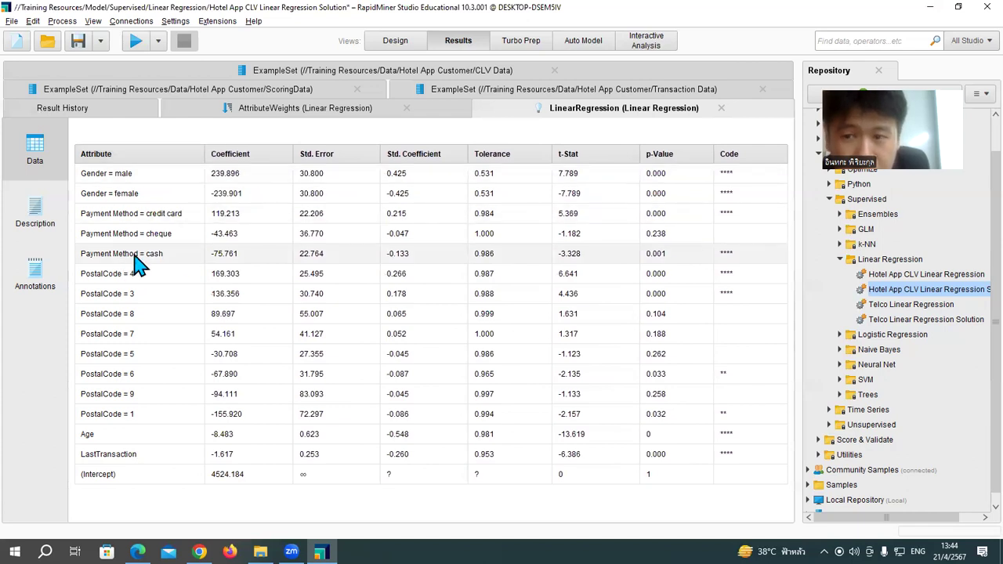
pyautogui.moveTo(134, 253); pyautogui.dragTo(759, 302)
pyautogui.click(776, 253)
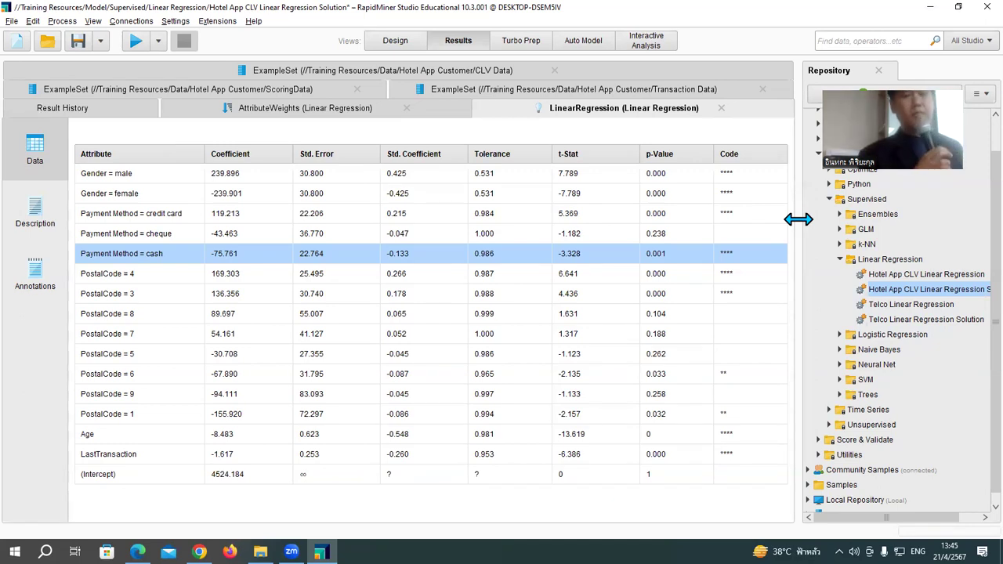
# Compare the cash, credit card and cheque Payment Method rows in the coefficient table by highlighting them in turn
pyautogui.moveTo(148, 220); pyautogui.dragTo(736, 208)
pyautogui.moveTo(162, 255); pyautogui.dragTo(751, 260)
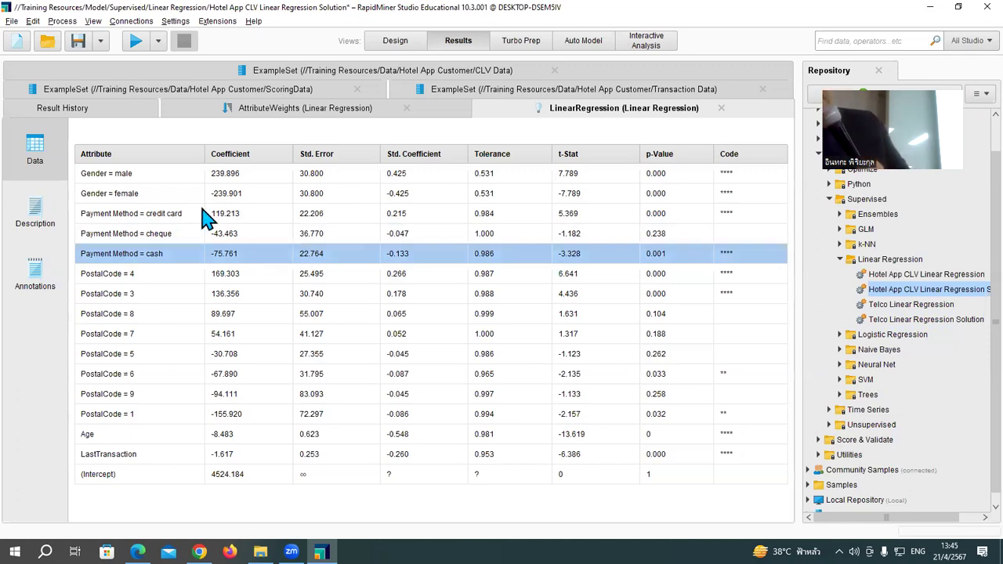
pyautogui.moveTo(138, 212); pyautogui.dragTo(737, 213)
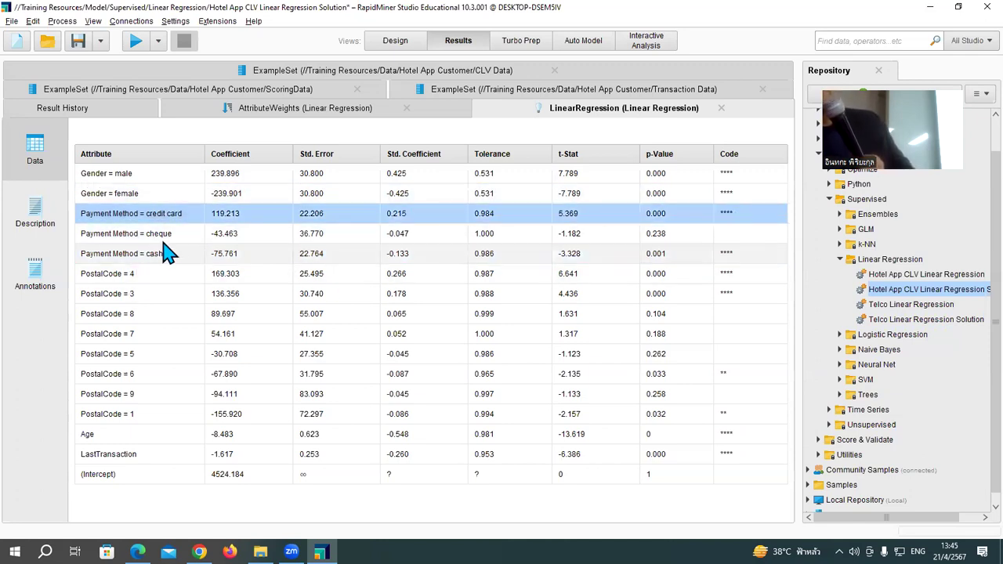
pyautogui.click(334, 234)
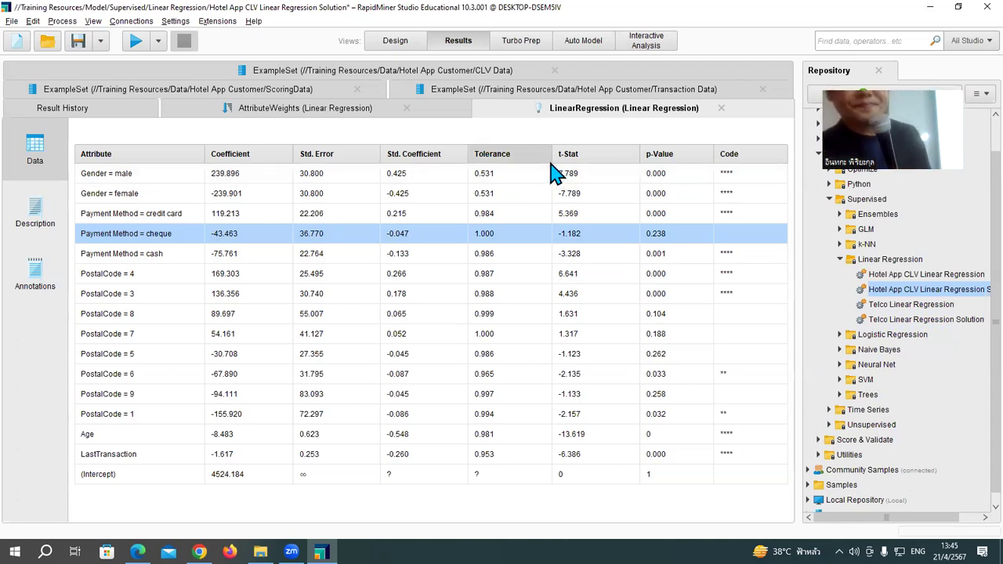
# Compare the coefficients of Gender = male and Gender = female in the regression table
pyautogui.moveTo(235, 176)
pyautogui.mouseDown()
pyautogui.moveTo(629, 179)
pyautogui.moveTo(240, 179)
pyautogui.moveTo(247, 183)
pyautogui.mouseUp()
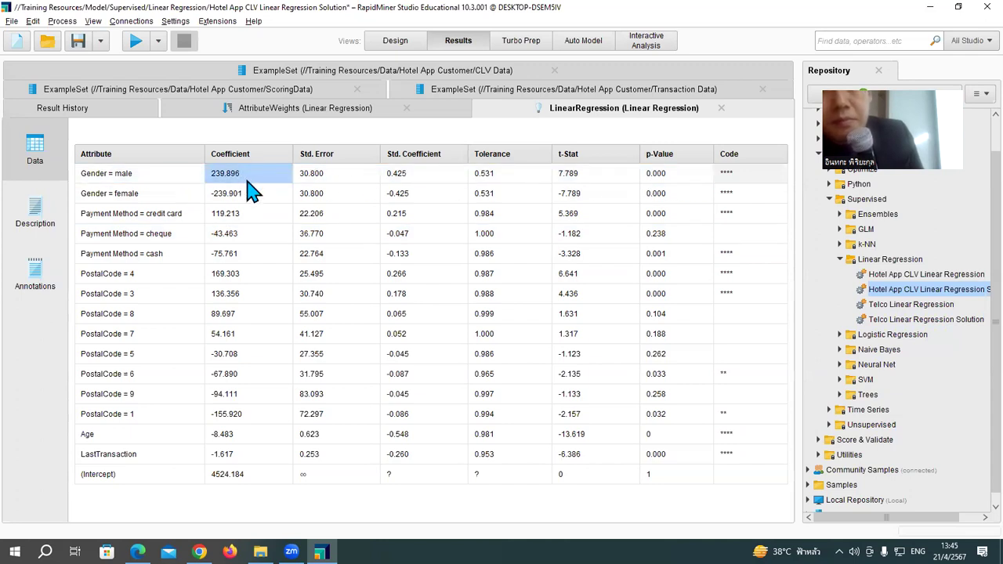
pyautogui.click(257, 198)
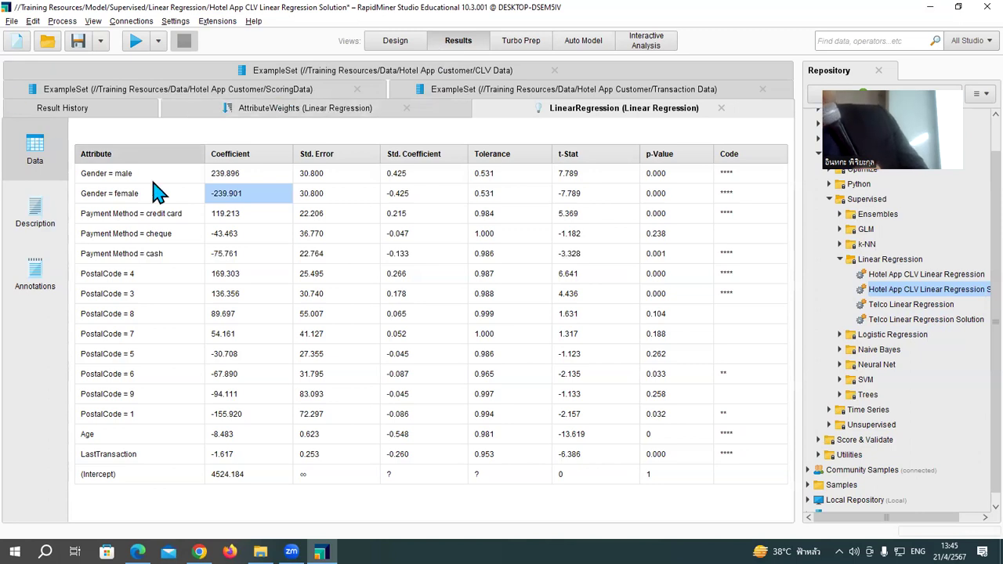
pyautogui.click(181, 177)
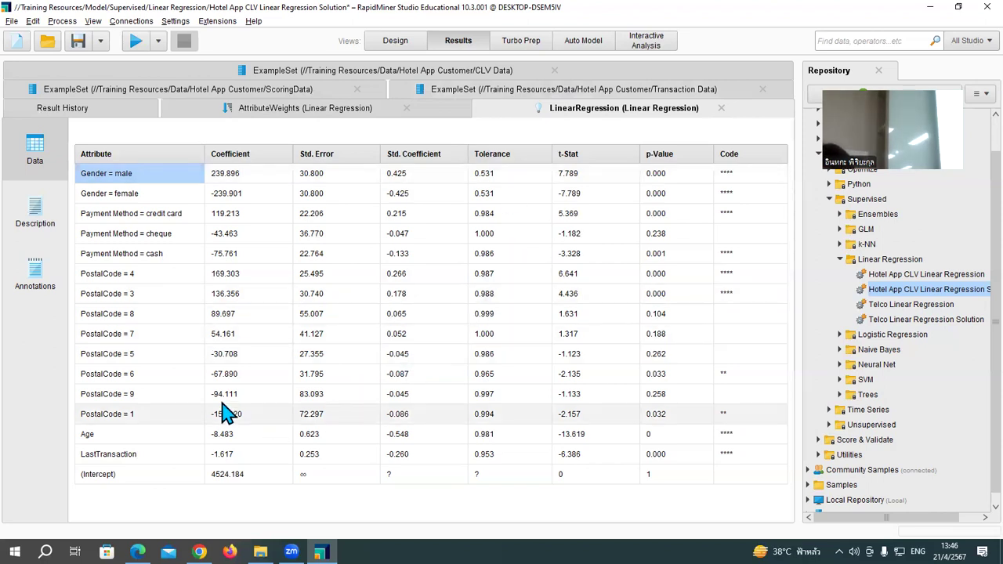
# Examine the coefficients and significance codes of PostalCode = 1, PostalCode = 3 and PostalCode = 4 by highlighting each row
pyautogui.moveTo(156, 413); pyautogui.dragTo(259, 415)
pyautogui.moveTo(349, 435); pyautogui.dragTo(226, 416)
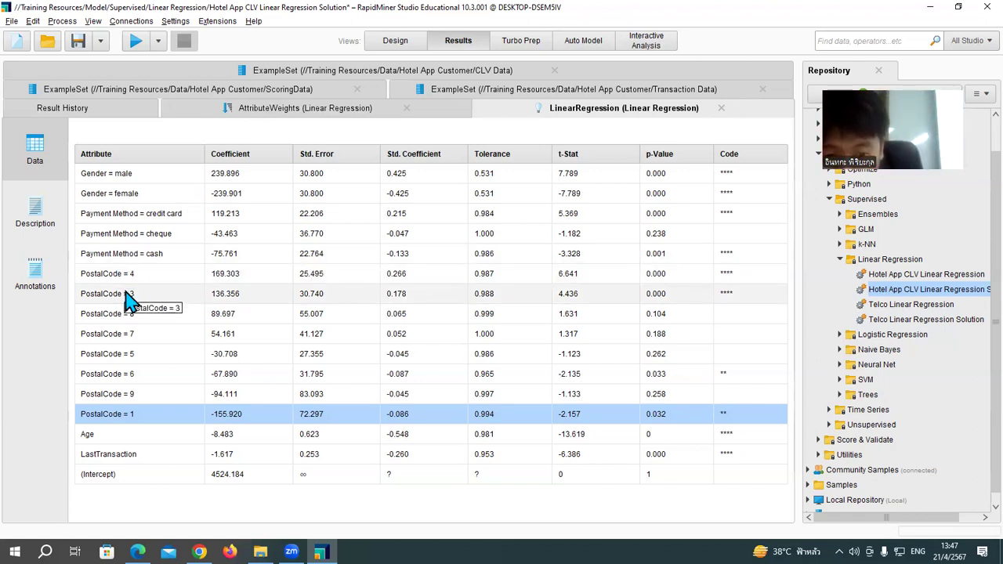
pyautogui.click(149, 296)
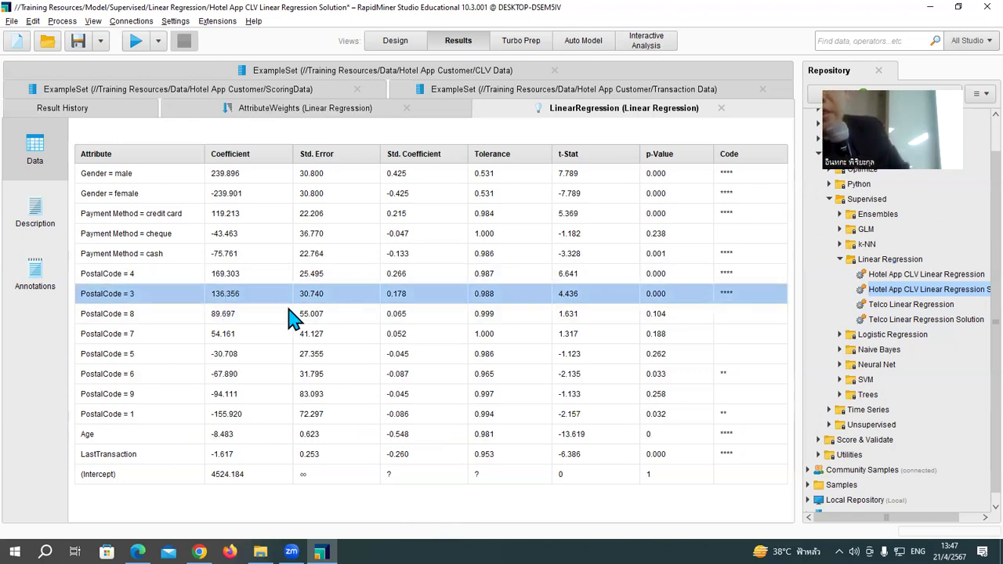
pyautogui.click(174, 277)
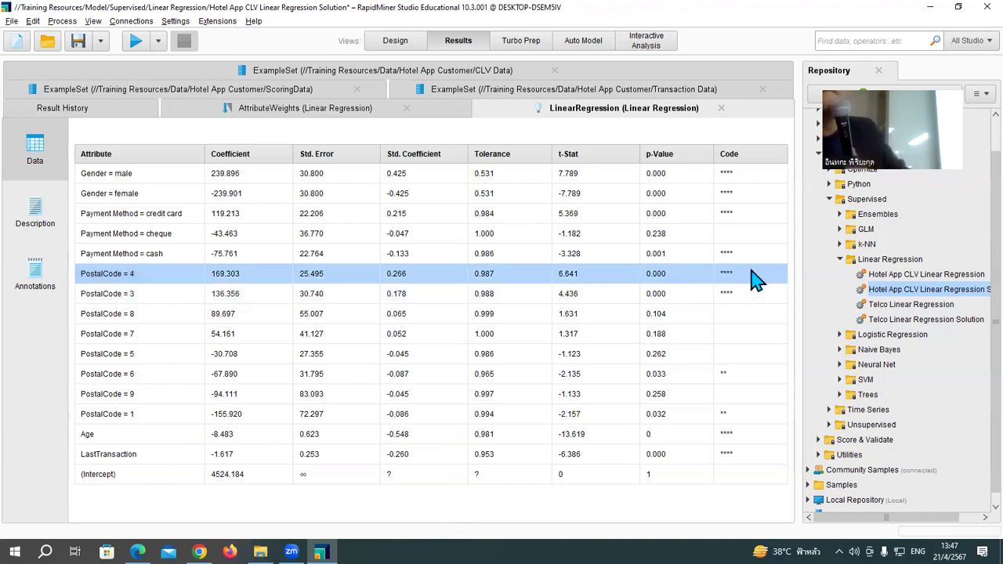
# Examine the coefficients, p-values and significance codes of the PostalCode = 5, 6, 7, 8 and 9 rows by highlighting them
pyautogui.click(157, 357)
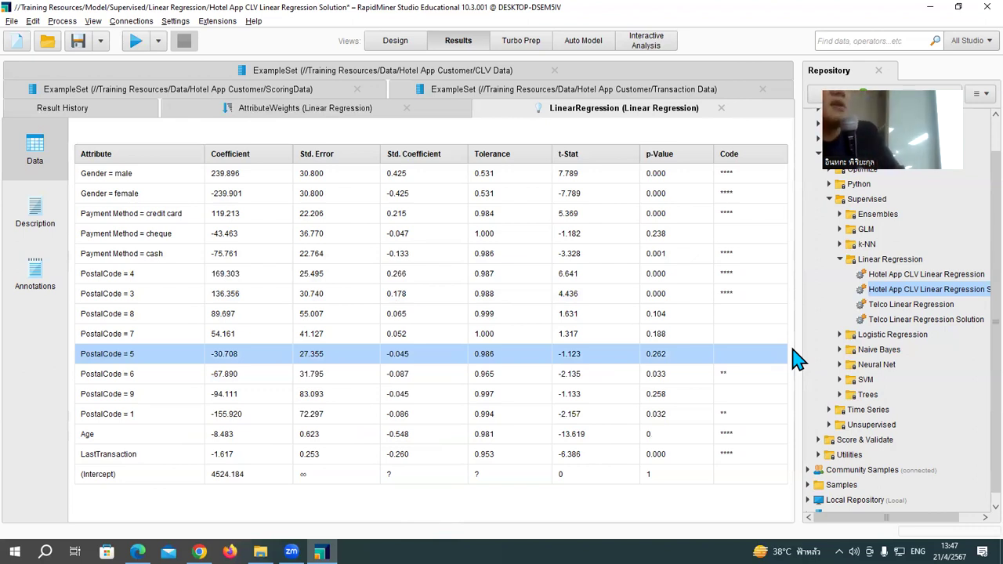
pyautogui.moveTo(183, 369); pyautogui.dragTo(711, 381)
pyautogui.click(713, 380)
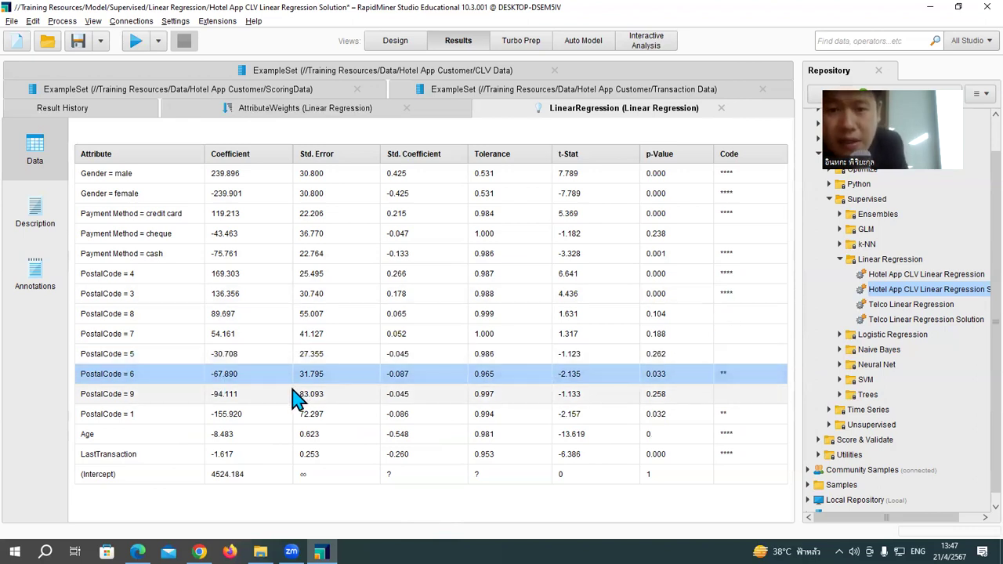
pyautogui.click(164, 335)
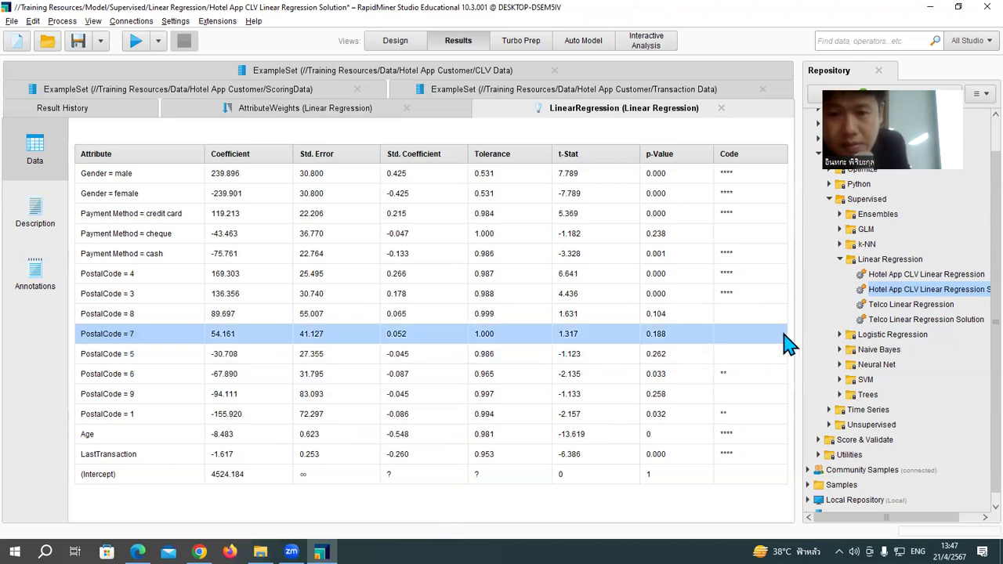
pyautogui.click(157, 317)
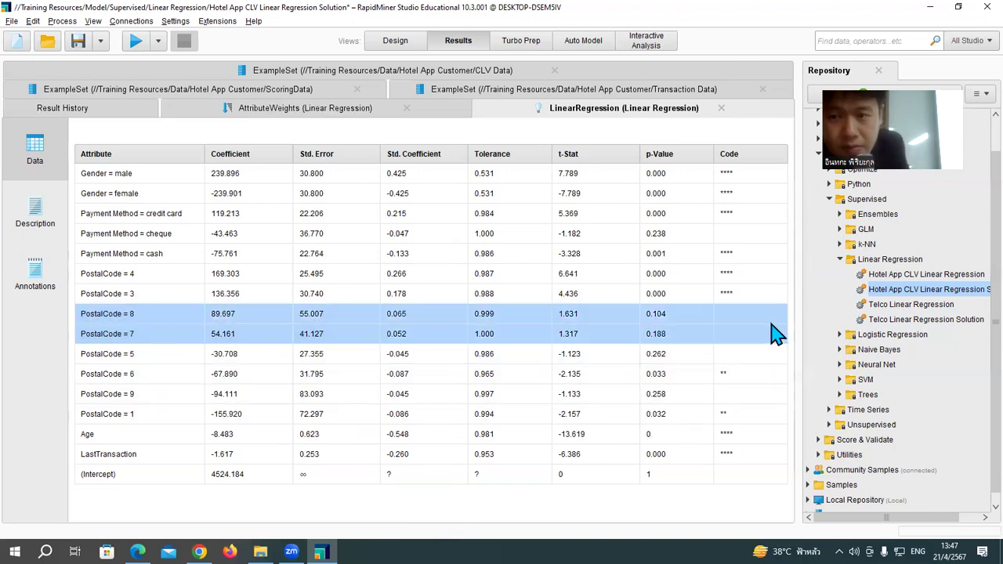
pyautogui.click(313, 396)
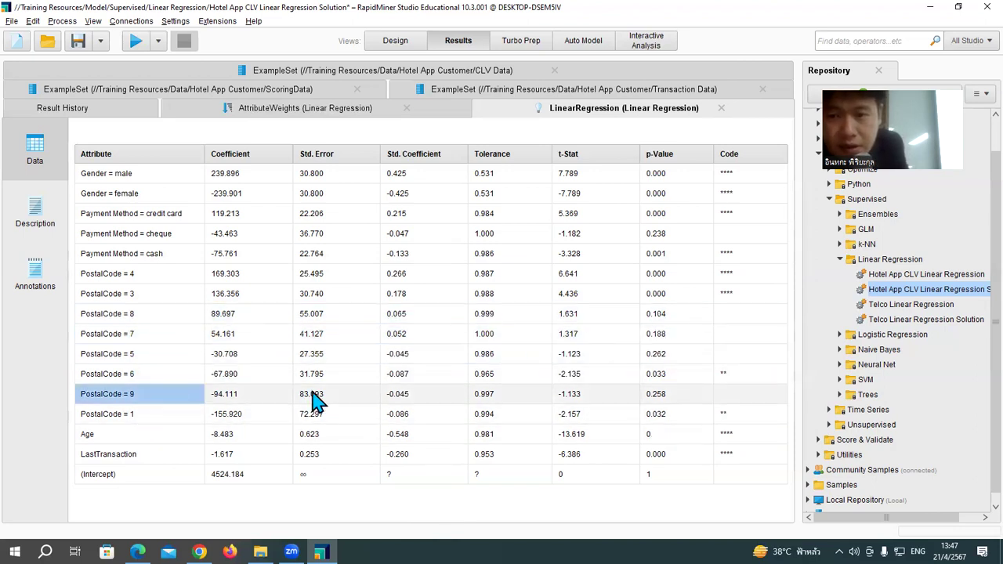
pyautogui.click(595, 394)
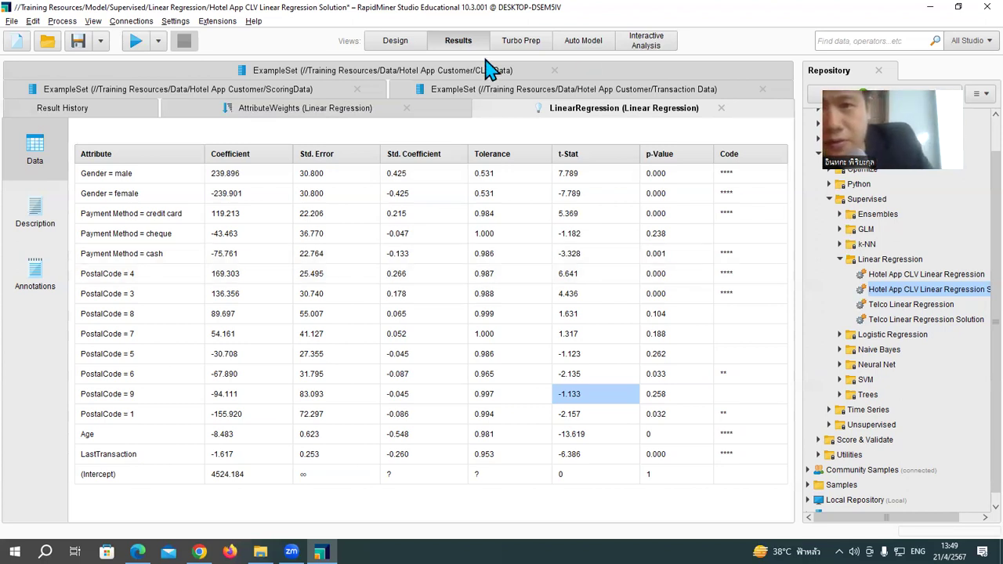
# Replace the Linear Regression operator in the process with a Decision Tree connected between the ETL output and the first result port
pyautogui.click(396, 41)
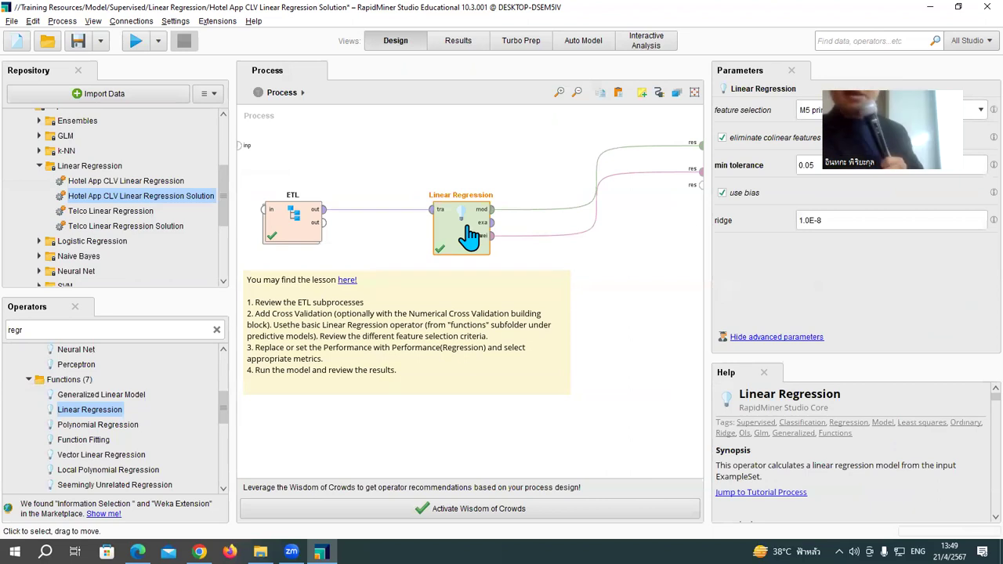
pyautogui.press('Delete')
pyautogui.moveTo(188, 407); pyautogui.dragTo(215, 429)
pyautogui.scroll(3, 224, 402)
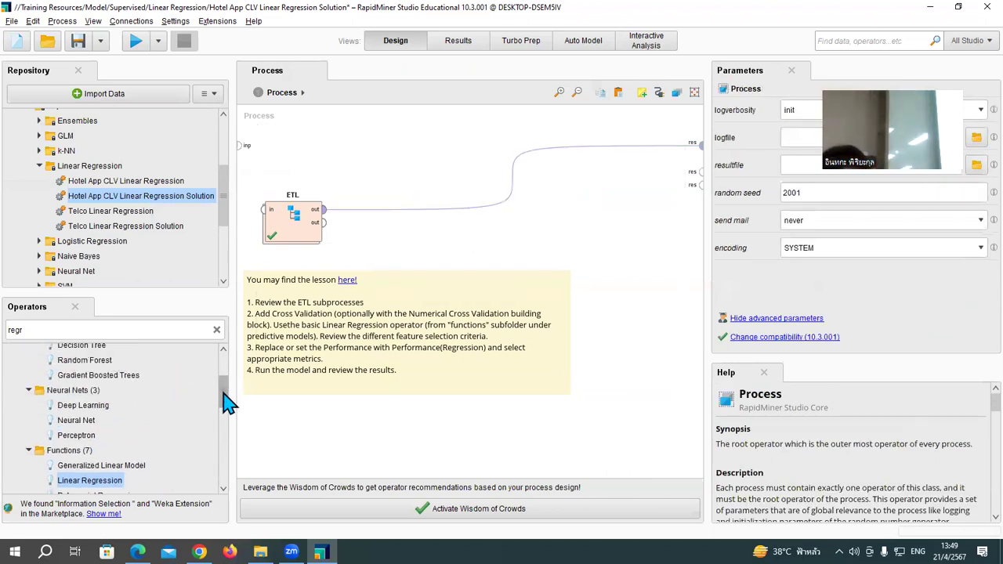
pyautogui.scroll(1, 224, 391)
pyautogui.moveTo(94, 433); pyautogui.dragTo(442, 235)
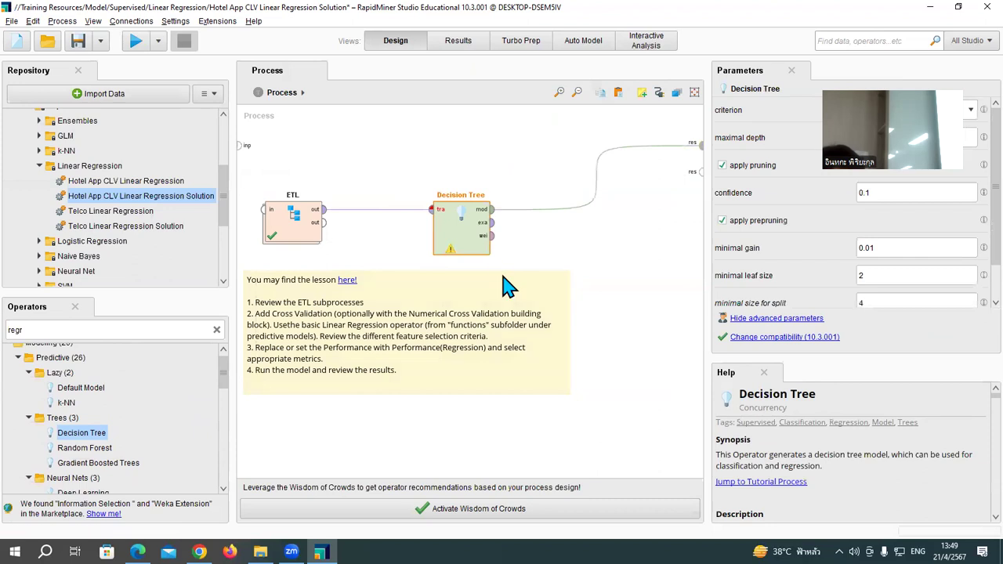
# Resolve the Decision Tree's numeric-label problem by setting its criterion to least_square, and shift the operator further from ETL
pyautogui.click(451, 251)
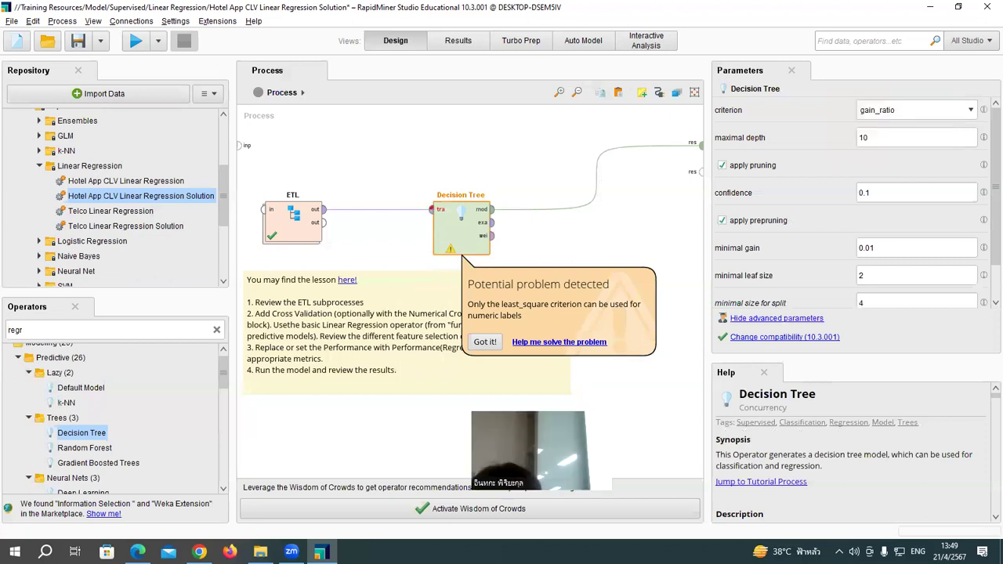
pyautogui.scroll(-2, 922, 246)
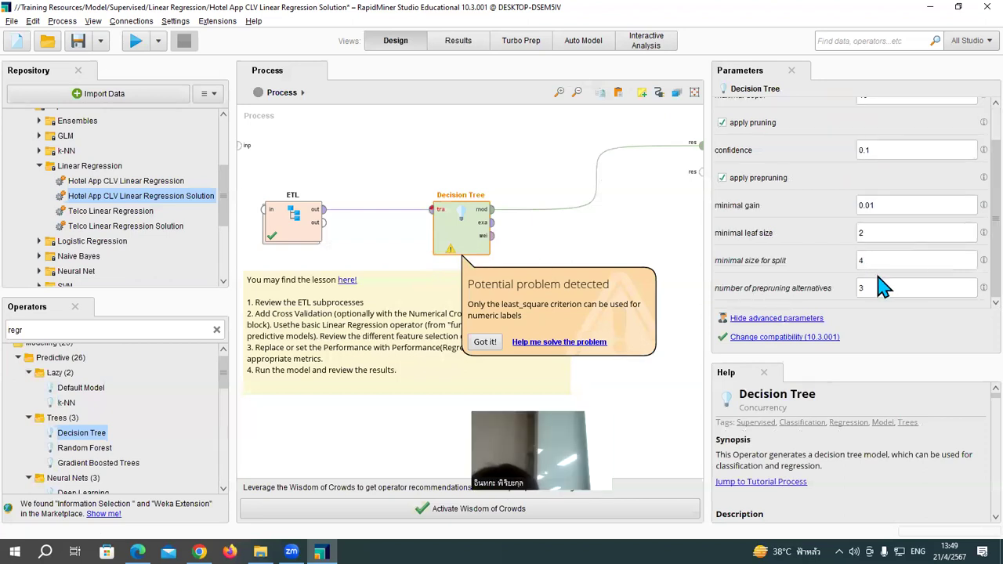
pyautogui.moveTo(451, 229); pyautogui.dragTo(494, 228)
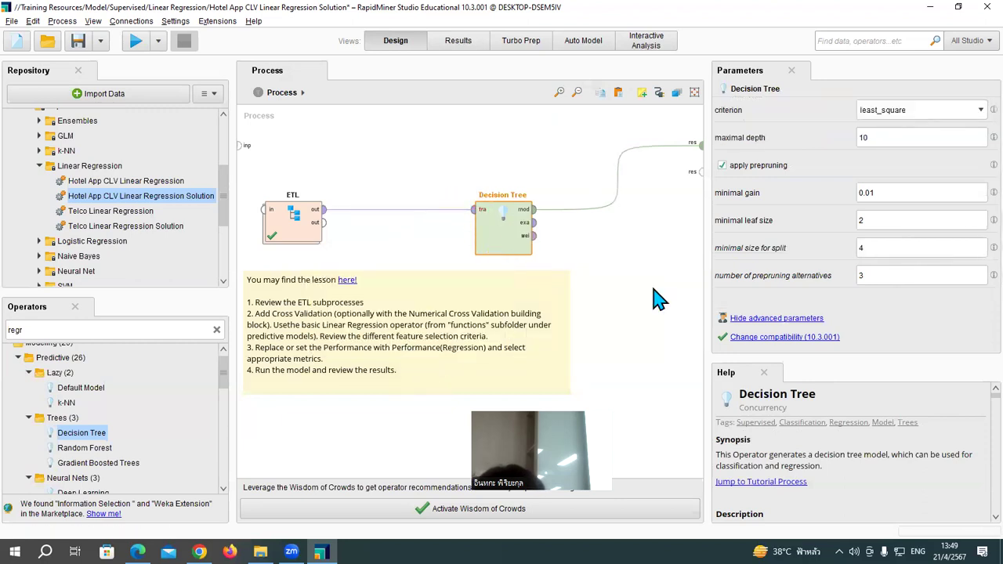
pyautogui.click(499, 270)
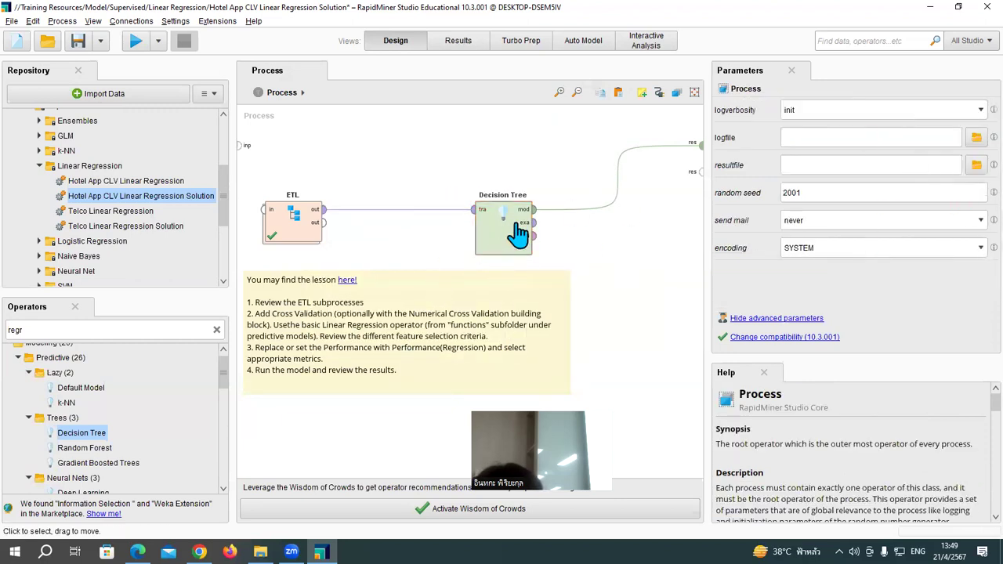
# Review the Decision Tree's criterion options, select least_square, and move the operator closer to ETL
pyautogui.click(513, 229)
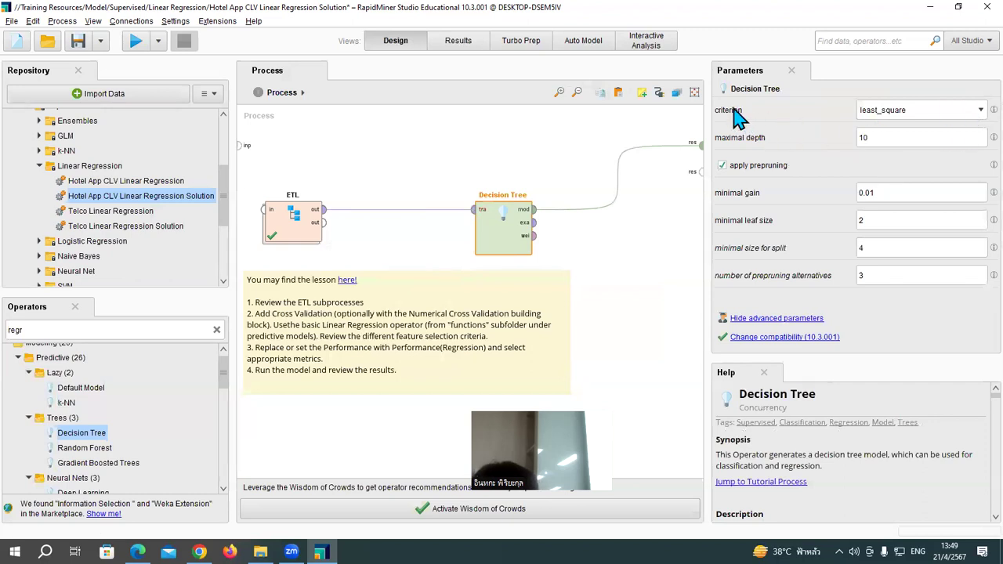
pyautogui.click(968, 114)
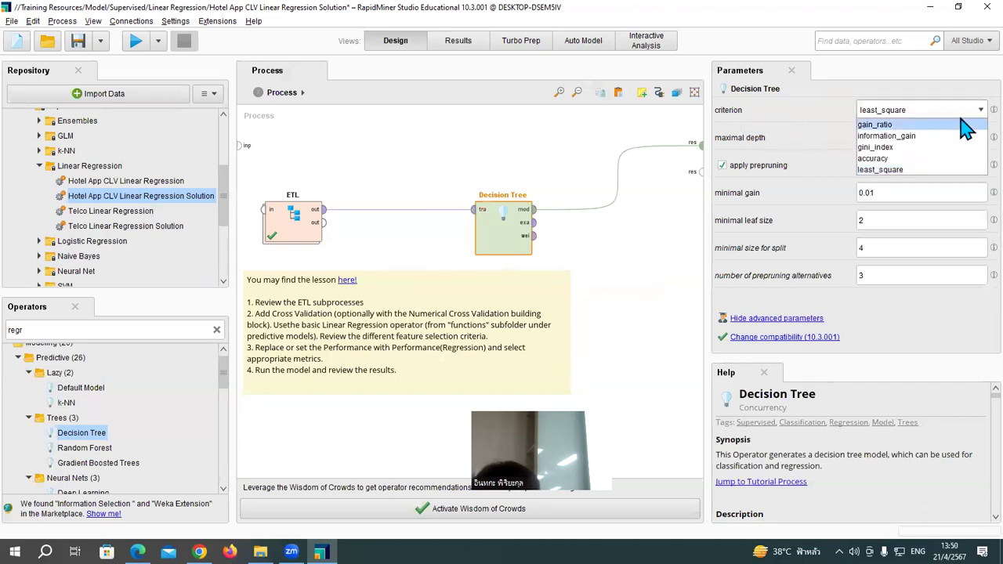
pyautogui.click(971, 114)
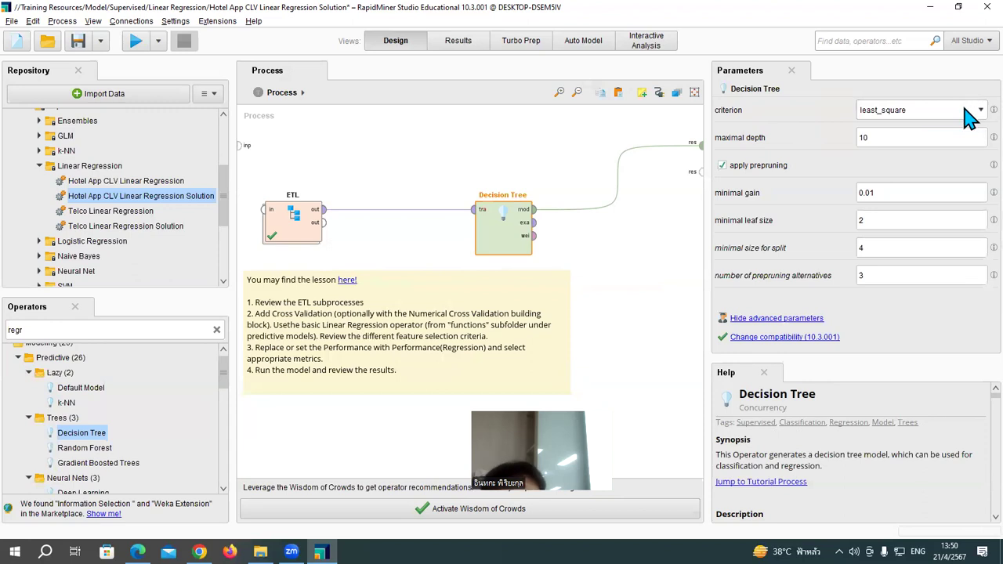
pyautogui.click(971, 115)
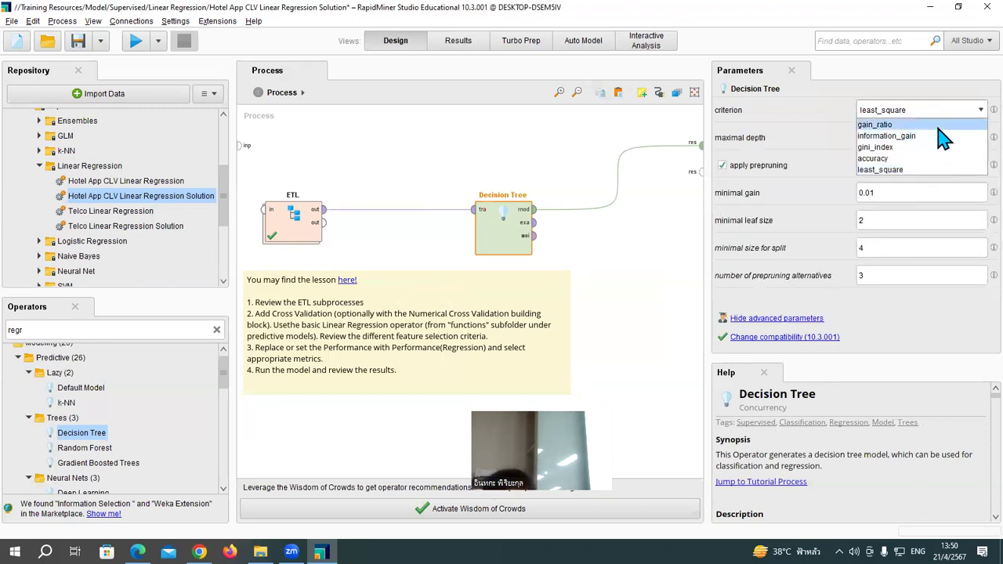
pyautogui.click(913, 169)
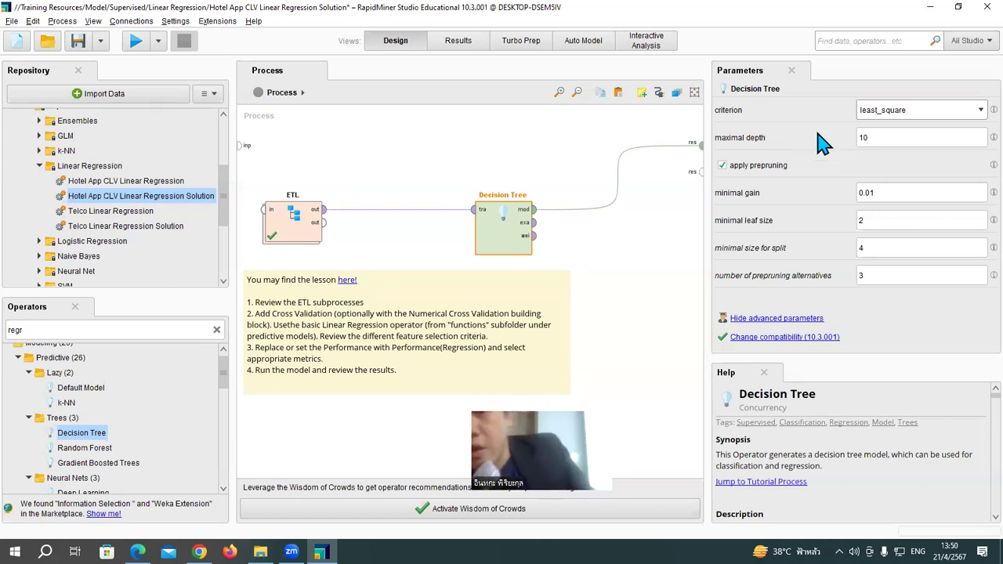
pyautogui.moveTo(485, 241); pyautogui.dragTo(402, 241)
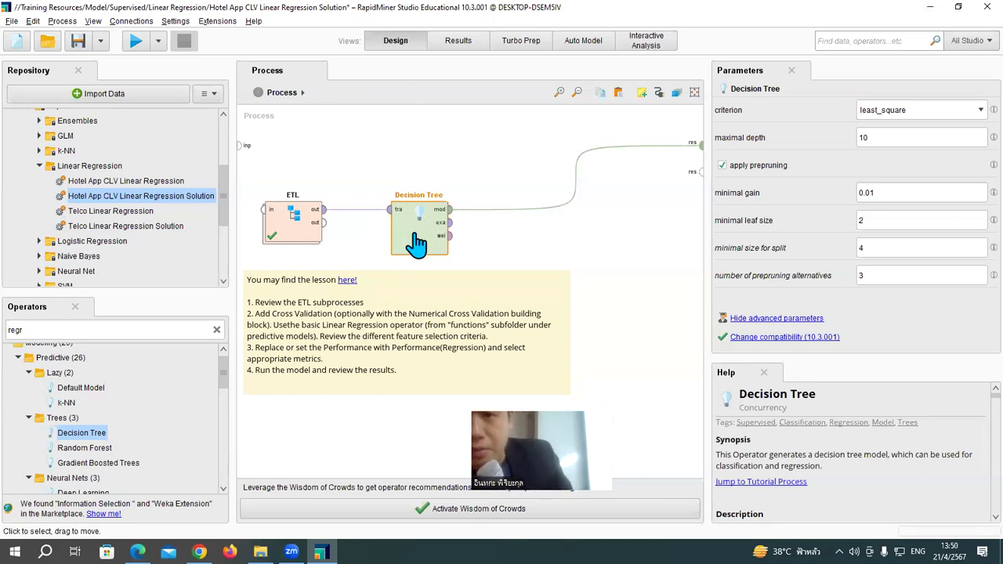
pyautogui.moveTo(413, 239); pyautogui.dragTo(432, 241)
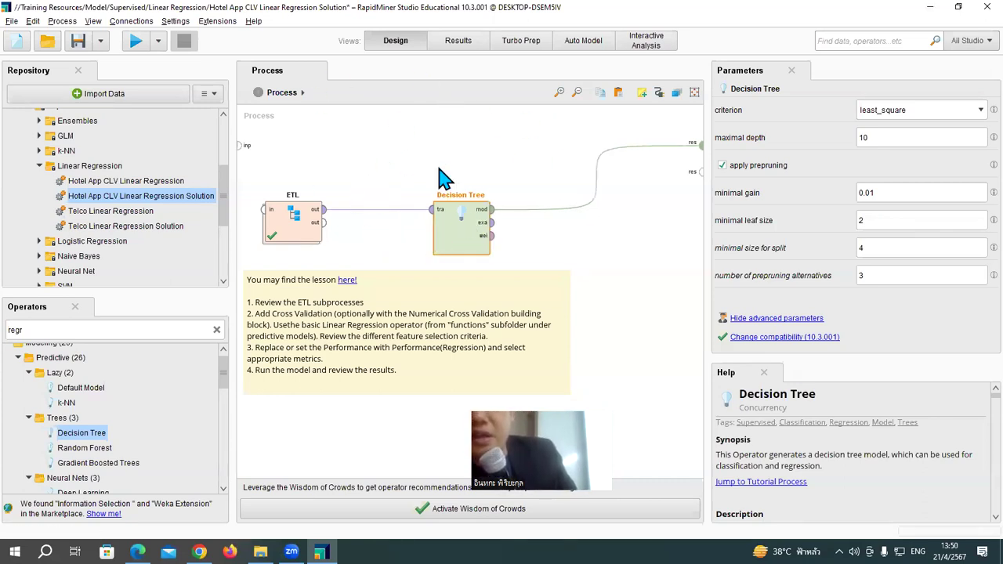